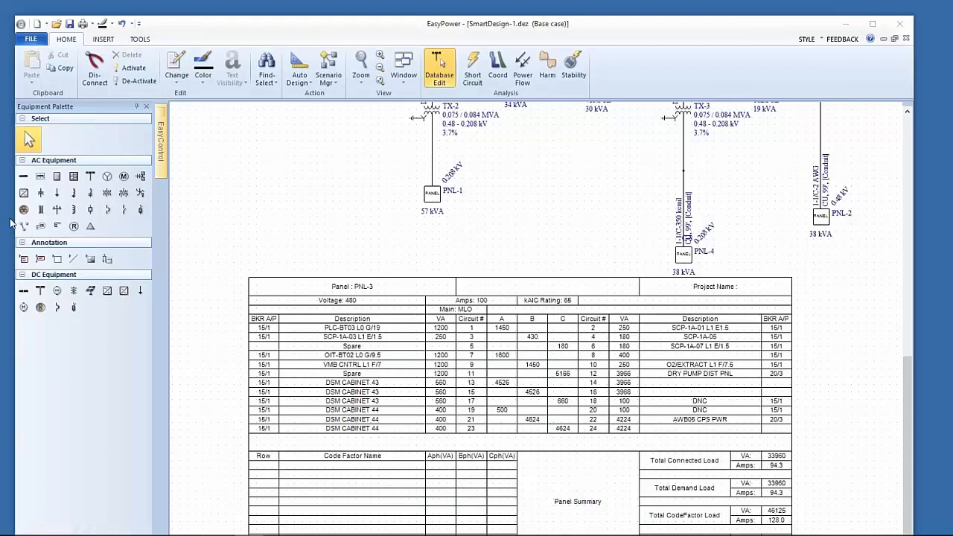
- Delete the PNL-3 panel schedule table from the main one-line
{"action": "left_click_drag", "start_coordinate": [436, 28], "coordinate": [434, 20]}
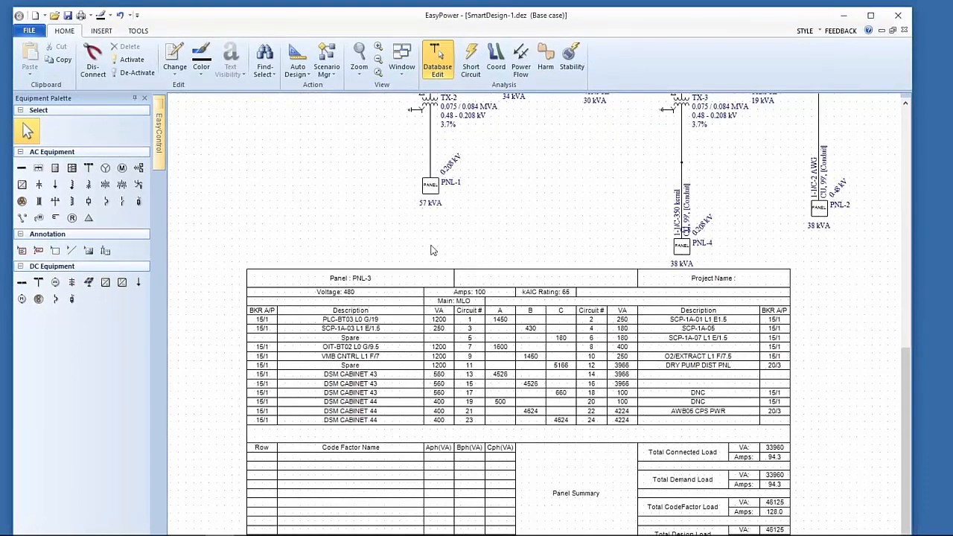
{"action": "left_click", "coordinate": [436, 277]}
{"action": "key", "text": "Delete"}
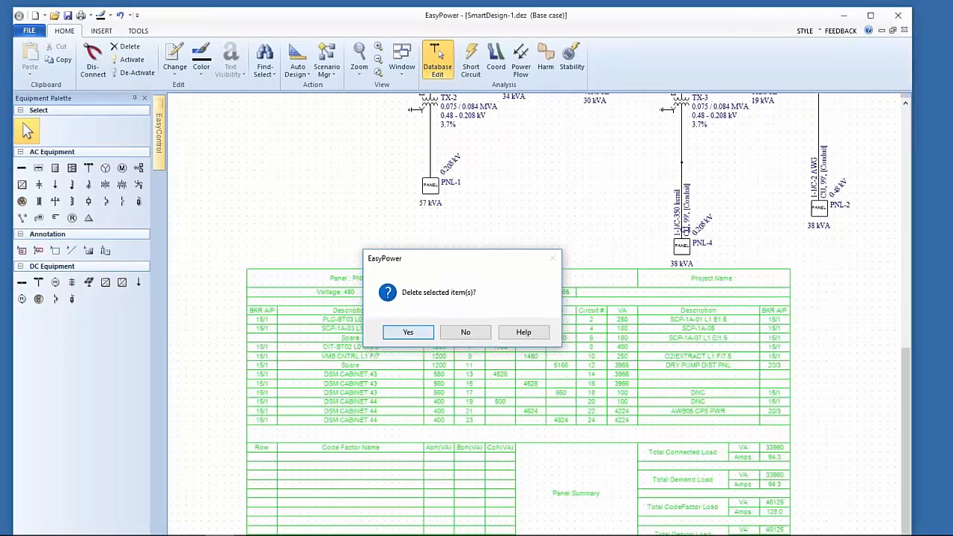
{"action": "left_click", "coordinate": [425, 336]}
- Open Drawing #1 and permanently delete it from the project
{"action": "left_click", "coordinate": [164, 118]}
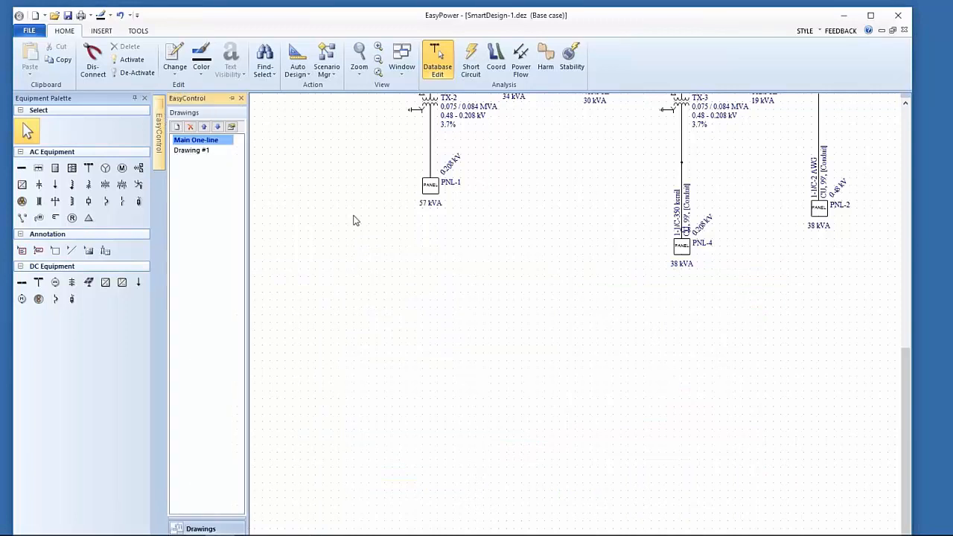
{"action": "double_click", "coordinate": [195, 151]}
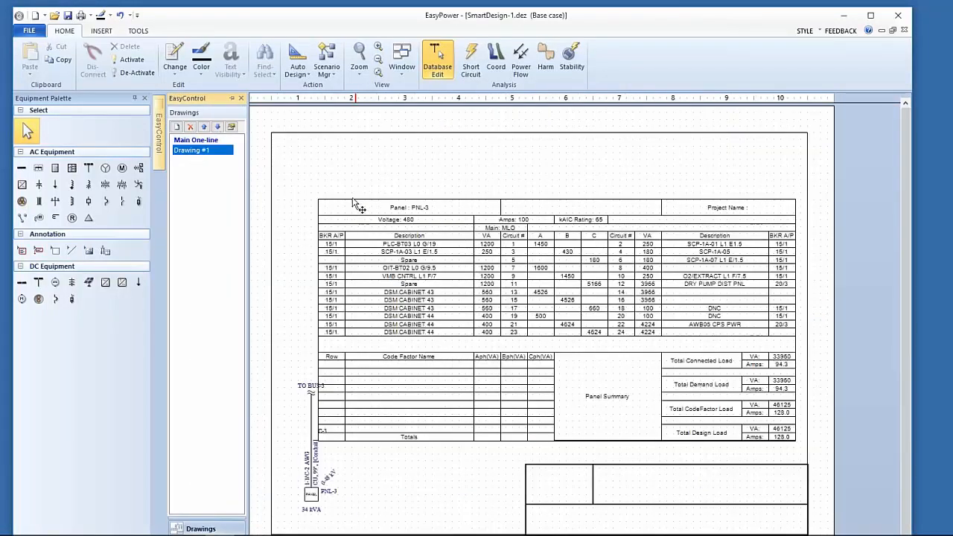
{"action": "left_click", "coordinate": [190, 127]}
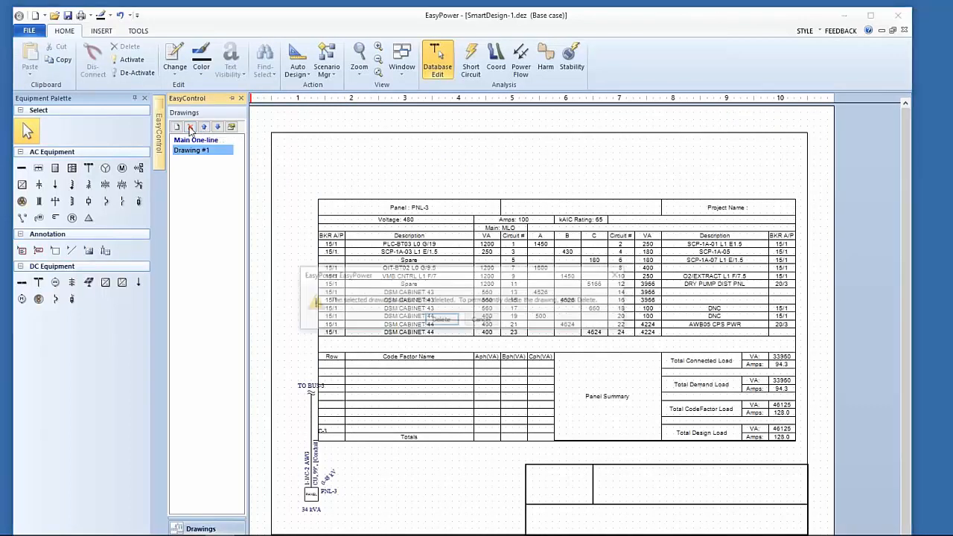
{"action": "left_click", "coordinate": [442, 321]}
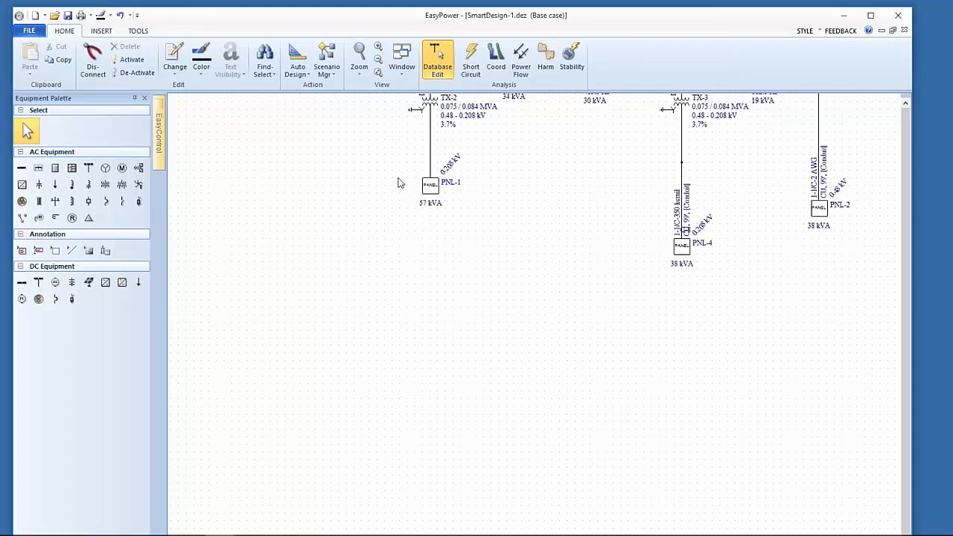
- Create a new drawing named panel from the TX-2 transformer and PNL-1 panel on the main one-line
{"action": "left_click_drag", "start_coordinate": [398, 137], "coordinate": [463, 210]}
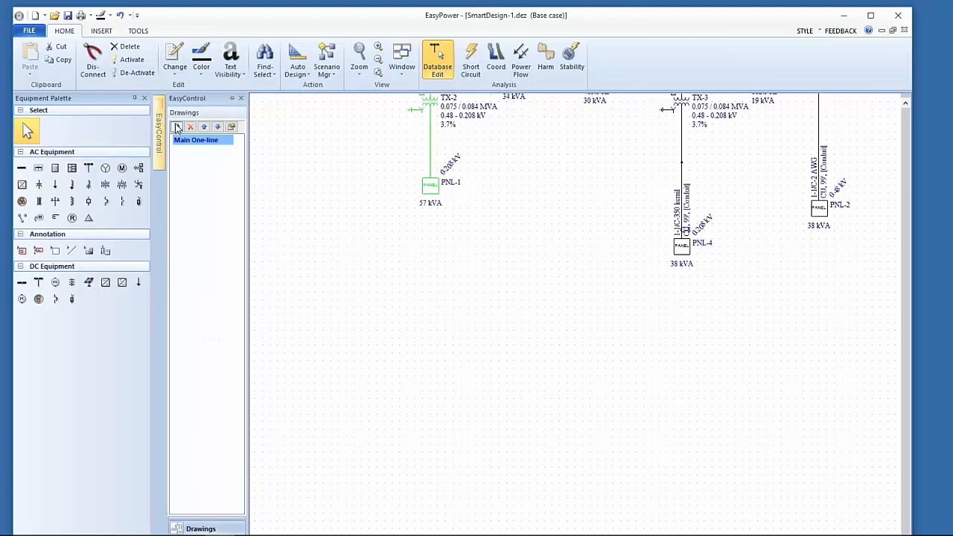
{"action": "left_click", "coordinate": [177, 127]}
{"action": "type", "text": "panel"}
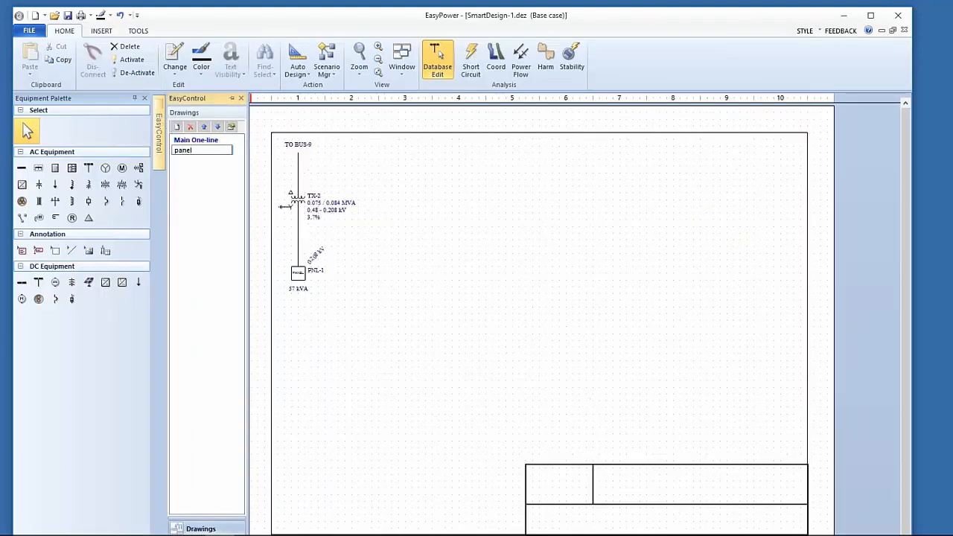
{"action": "key", "text": "Return"}
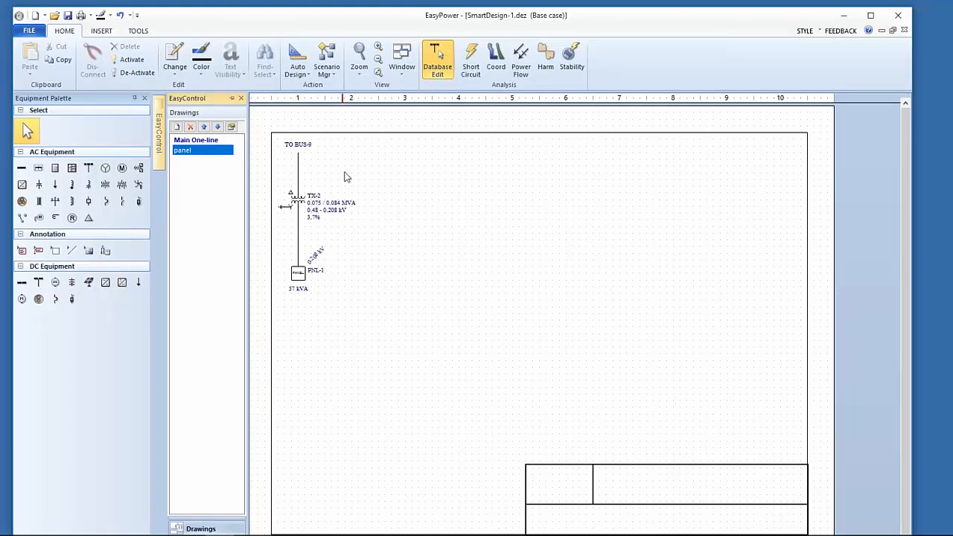
- Move the TX-2 and PNL-1 branch to the sheet's lower-left area and try to insert a schedule for PNL-1
{"action": "left_click_drag", "start_coordinate": [282, 144], "coordinate": [327, 524]}
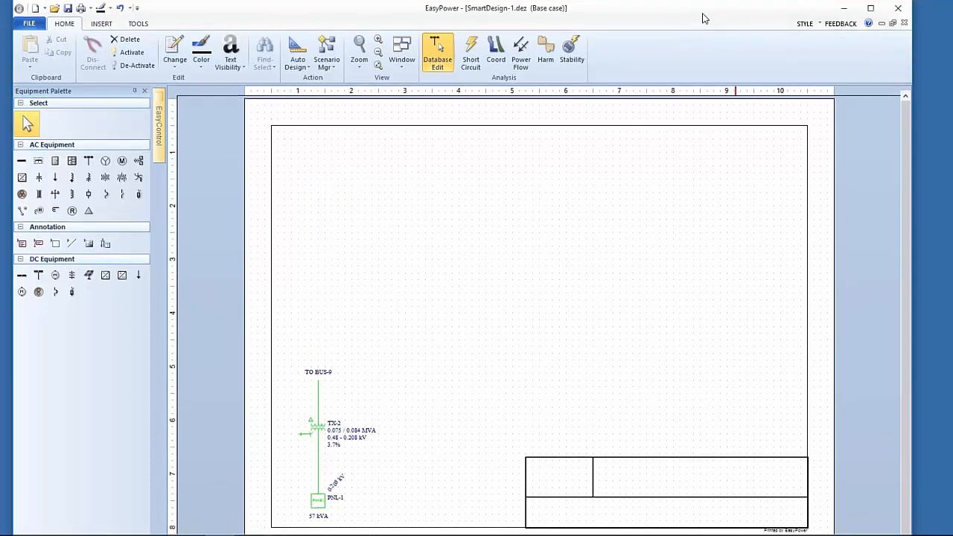
{"action": "left_click", "coordinate": [318, 509]}
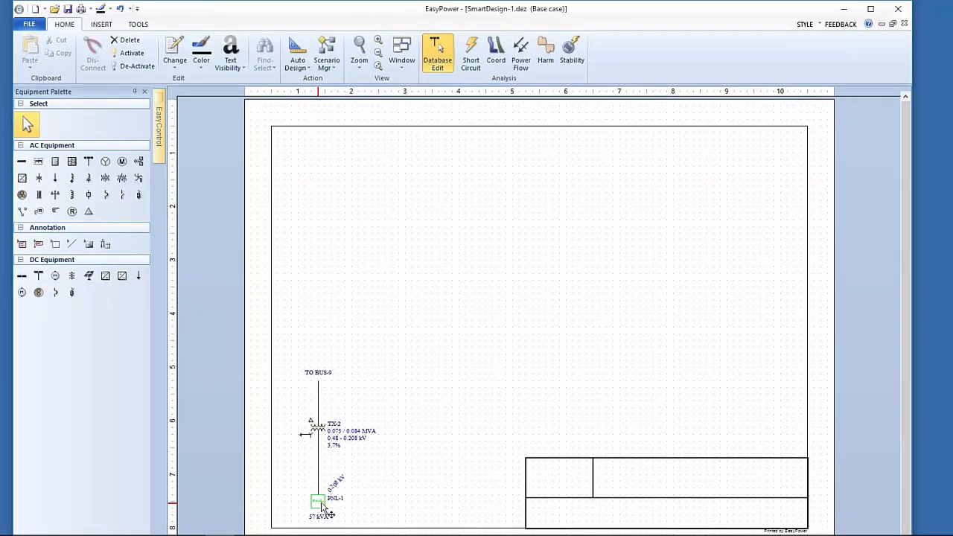
{"action": "right_click", "coordinate": [419, 329]}
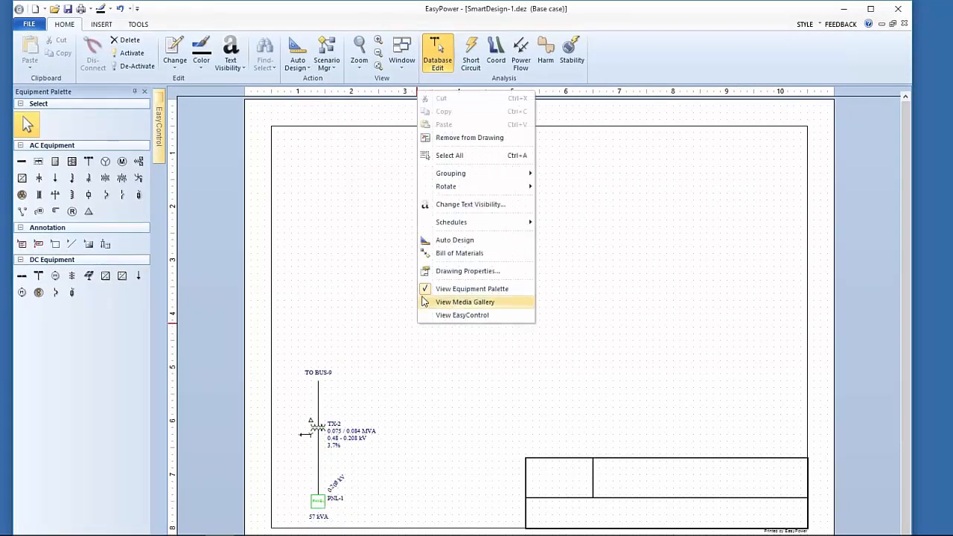
{"action": "mouse_move", "coordinate": [462, 229]}
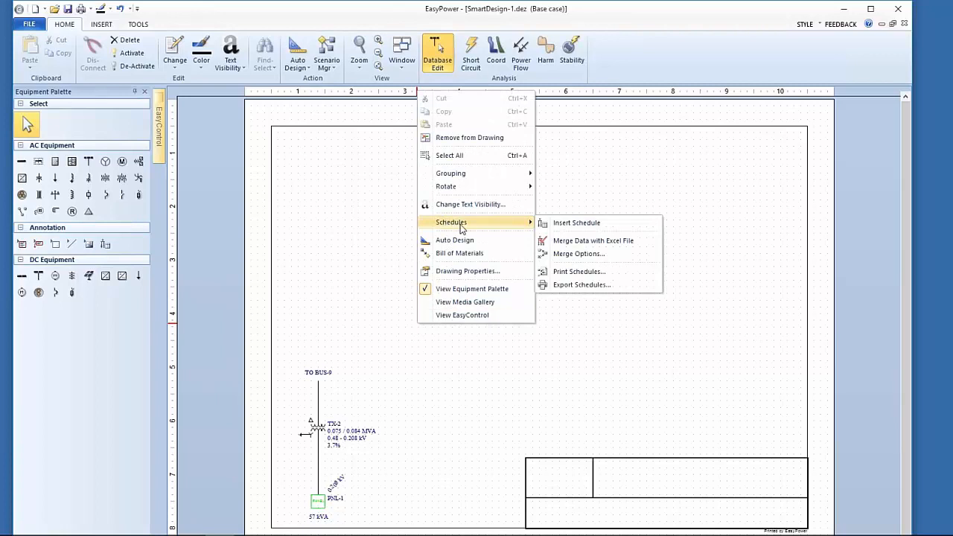
{"action": "left_click", "coordinate": [540, 224]}
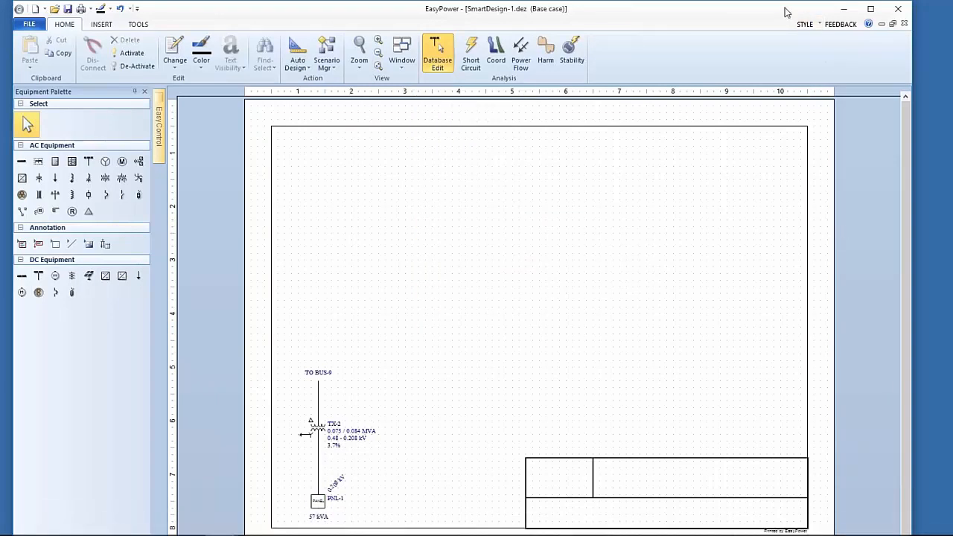
- Try again to insert the PNL-1 schedule with the program window maximized, and restore the window size
{"action": "left_click_drag", "start_coordinate": [785, 11], "coordinate": [781, 10]}
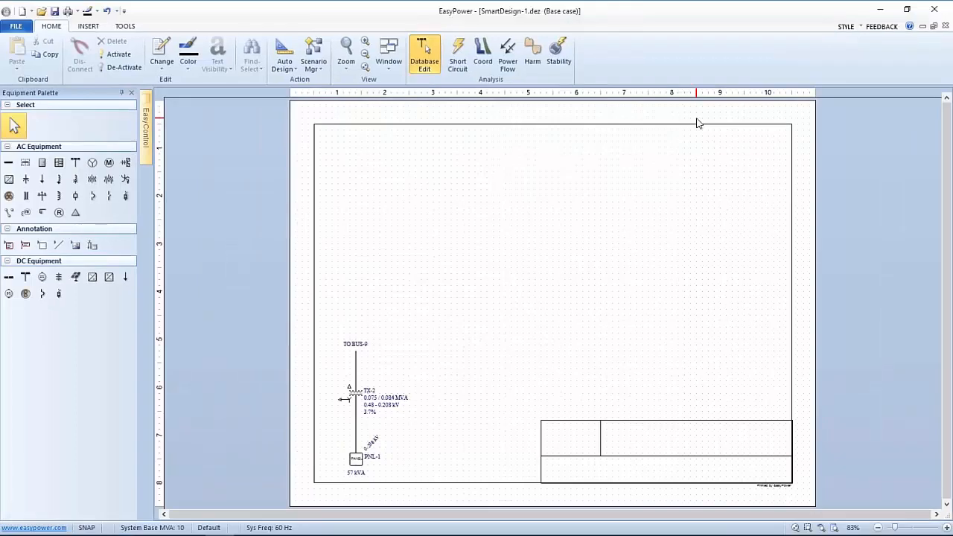
{"action": "left_click", "coordinate": [362, 456]}
{"action": "right_click", "coordinate": [423, 298]}
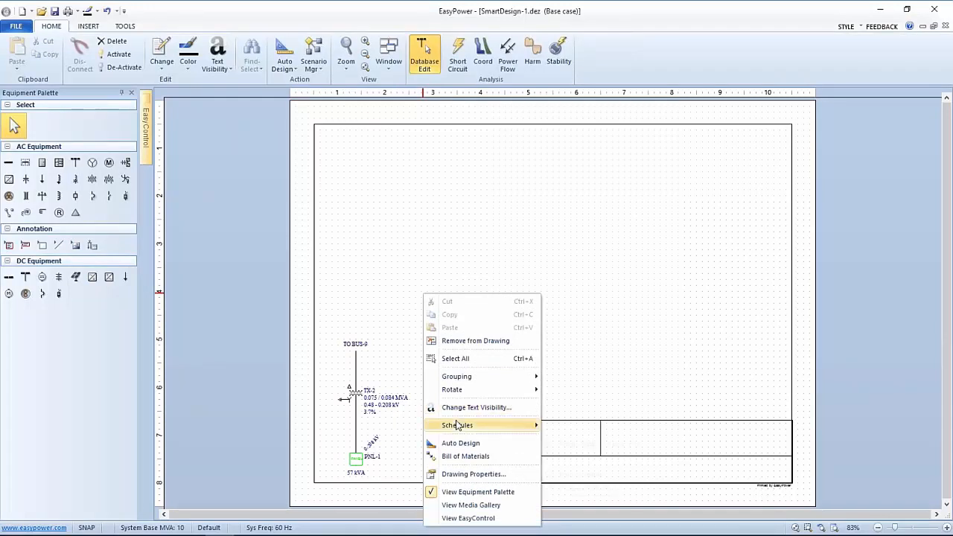
{"action": "mouse_move", "coordinate": [457, 425]}
{"action": "left_click", "coordinate": [574, 426]}
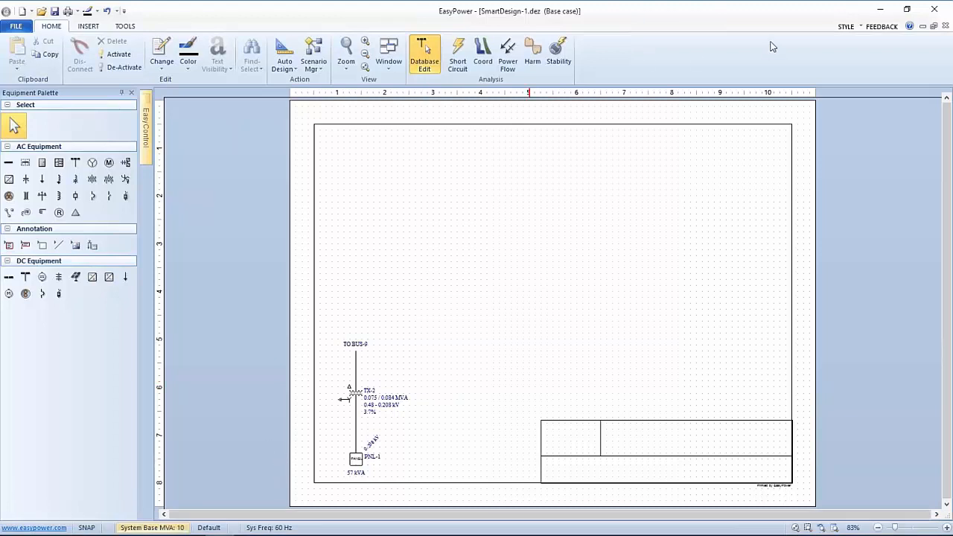
{"action": "left_click", "coordinate": [904, 10]}
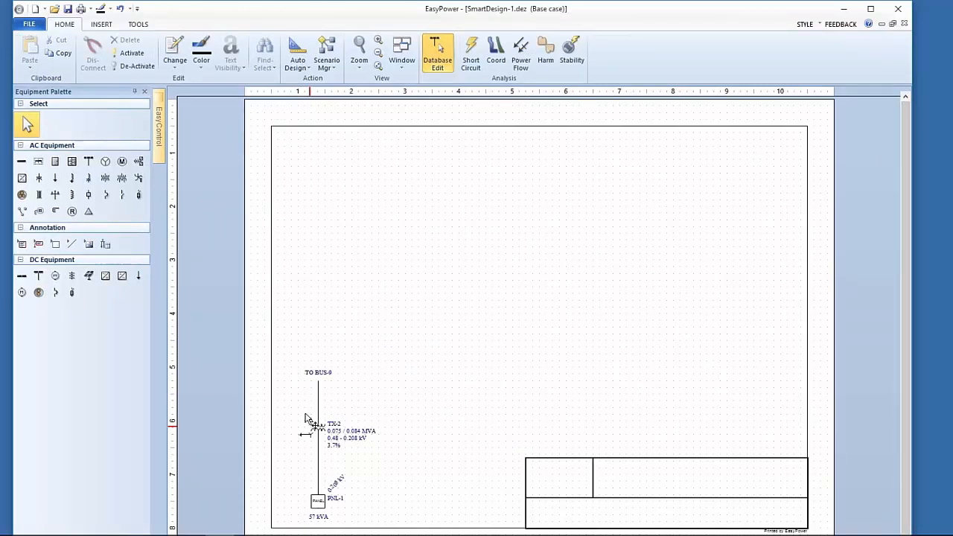
- Move the TX-2 and PNL-1 branch to the sheet's upper-left corner and try to insert PNL-1's schedule
{"action": "left_click_drag", "start_coordinate": [293, 368], "coordinate": [387, 522]}
{"action": "left_click_drag", "start_coordinate": [320, 508], "coordinate": [325, 269]}
{"action": "left_click", "coordinate": [325, 269]}
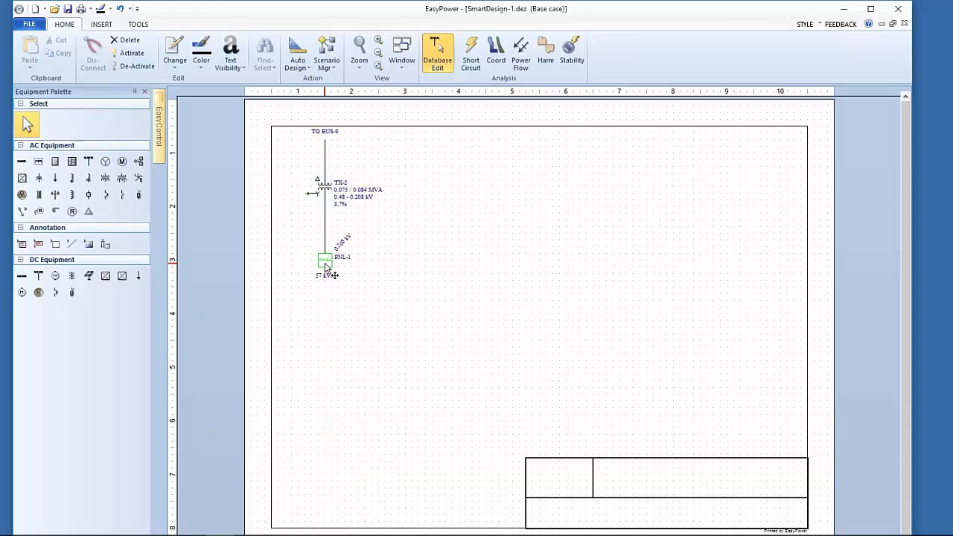
{"action": "right_click", "coordinate": [401, 254]}
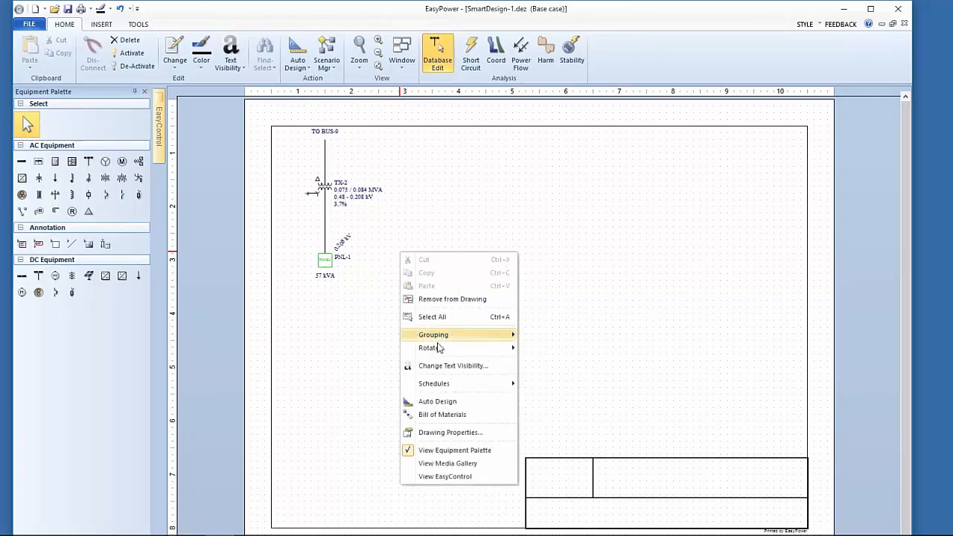
{"action": "left_click", "coordinate": [533, 385]}
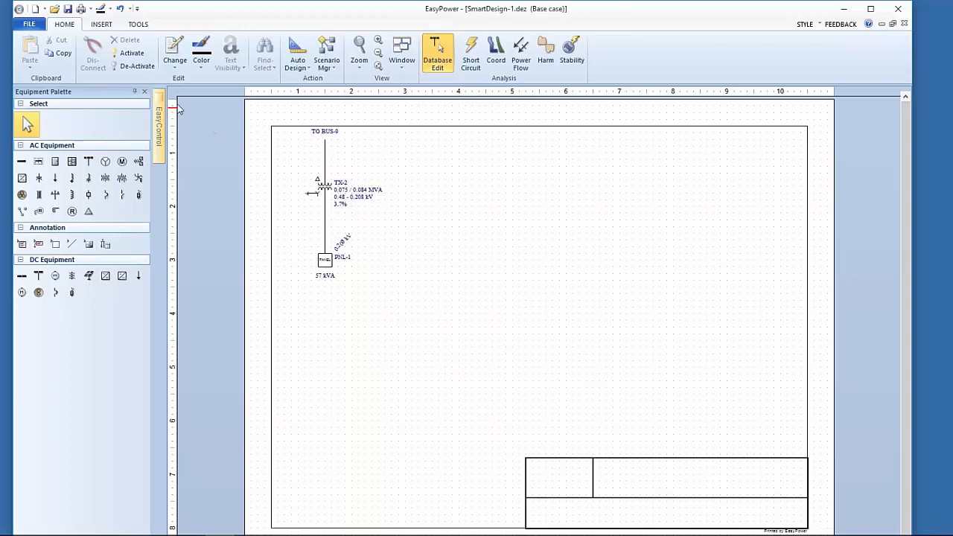
- Return to the Main One-line drawing and insert the PNL-1 schedule in the empty area below the panels
{"action": "mouse_move", "coordinate": [158, 108]}
{"action": "left_click", "coordinate": [180, 133]}
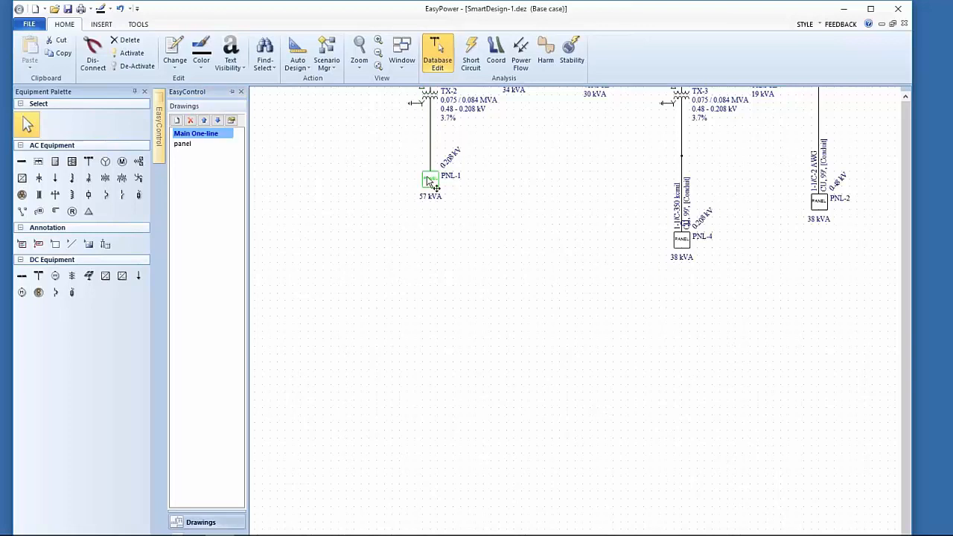
{"action": "right_click", "coordinate": [426, 210]}
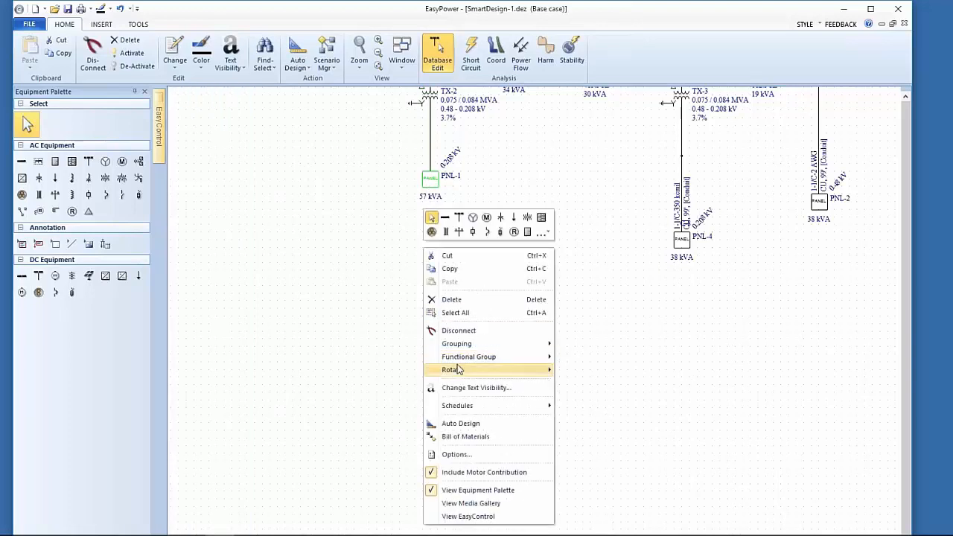
{"action": "mouse_move", "coordinate": [454, 405]}
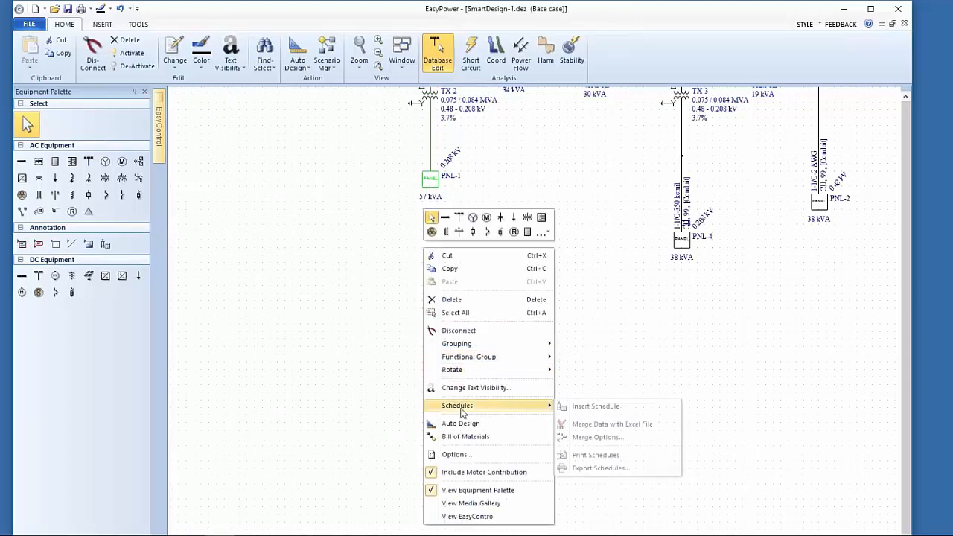
{"action": "left_click", "coordinate": [592, 406]}
{"action": "left_click_drag", "start_coordinate": [493, 297], "coordinate": [577, 266]}
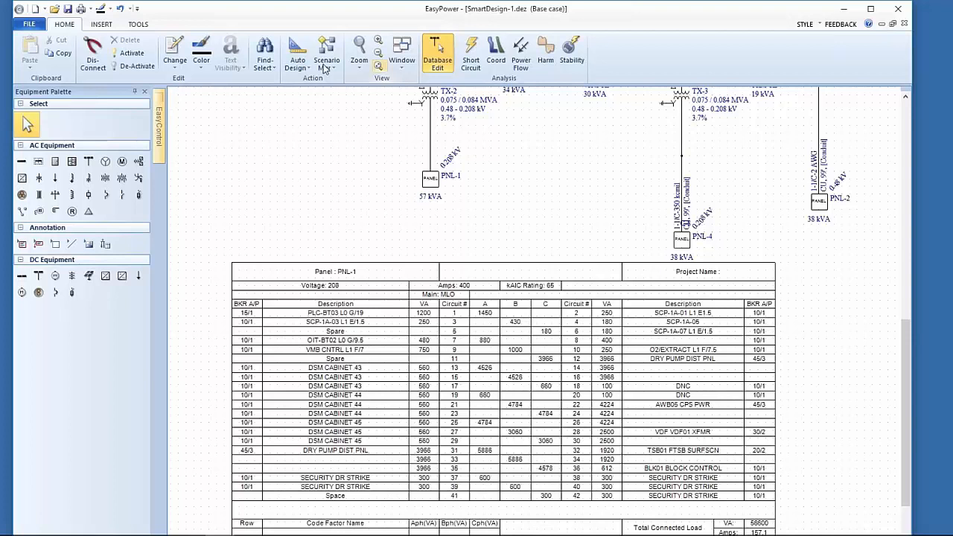
- Examine the schedule template settings in the file properties, marking Panel Schedule as specified, and discard the change
{"action": "left_click", "coordinate": [30, 24]}
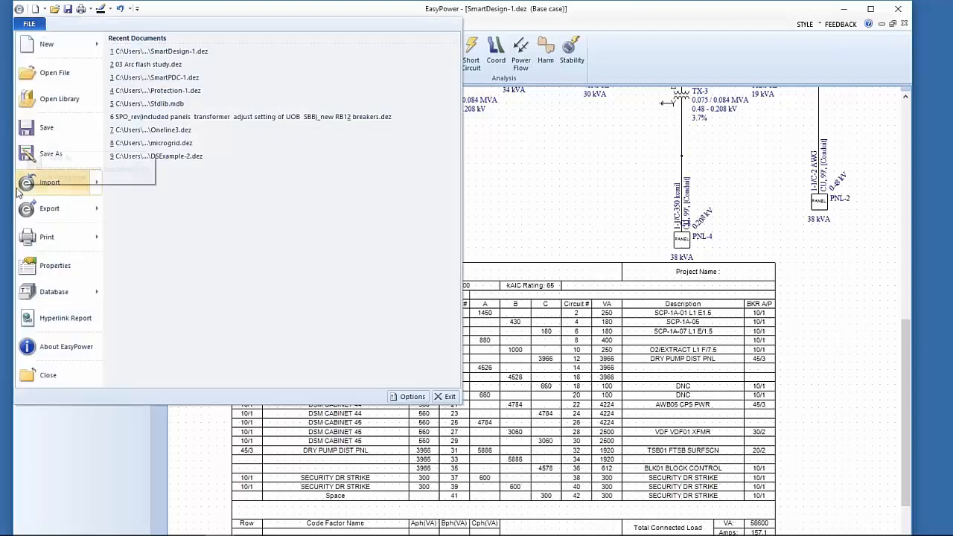
{"action": "left_click", "coordinate": [29, 268]}
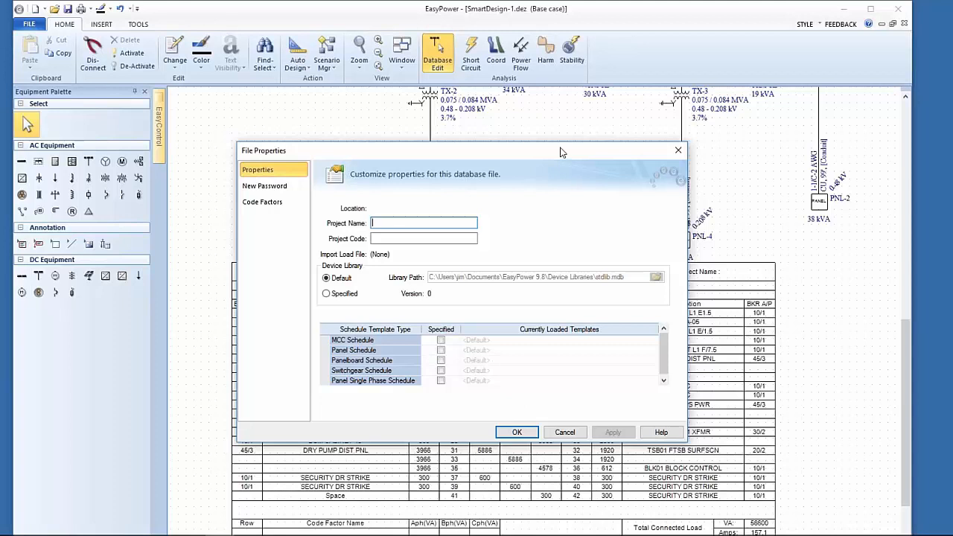
{"action": "left_click_drag", "start_coordinate": [562, 152], "coordinate": [523, 152]}
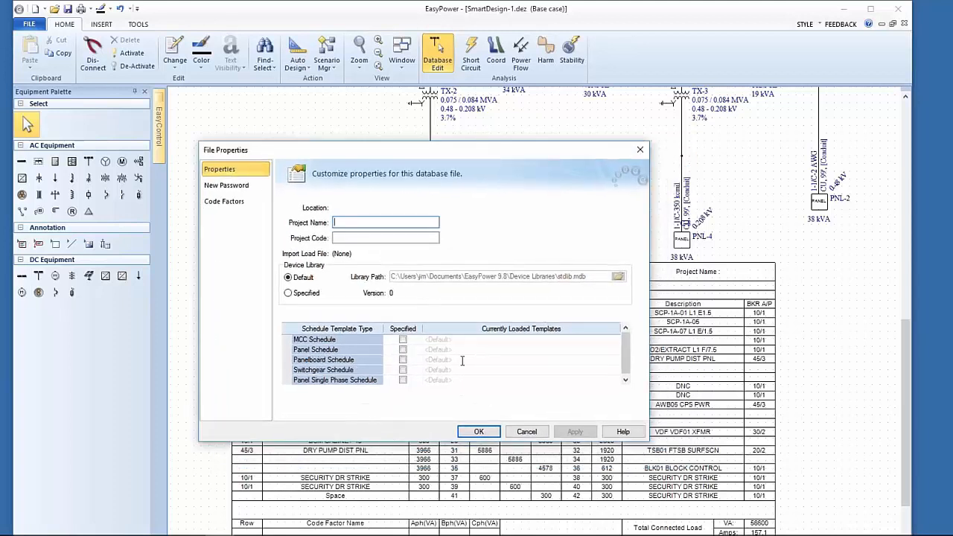
{"action": "left_click", "coordinate": [403, 350]}
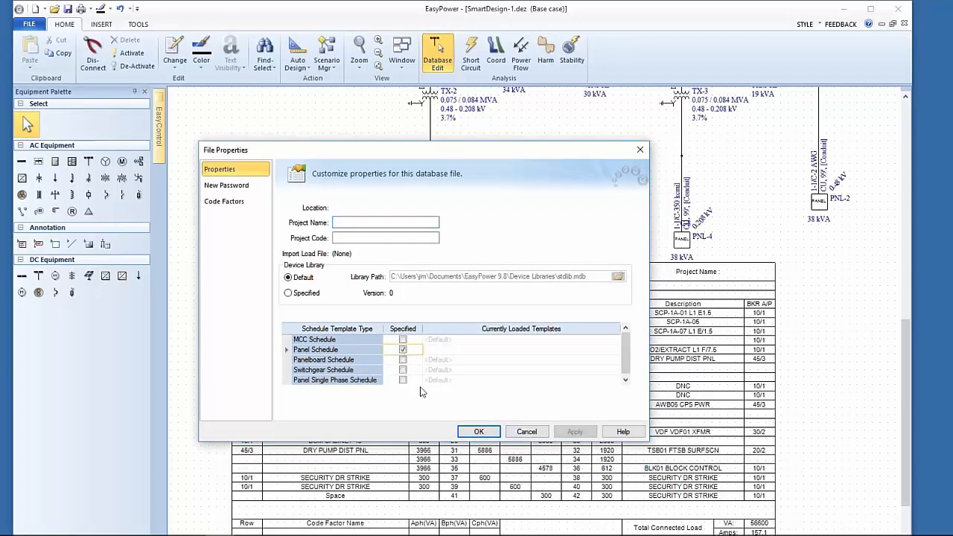
{"action": "left_click", "coordinate": [525, 432]}
- Review the default schedule template paths in the File Locations options and leave without saving
{"action": "right_click", "coordinate": [273, 150]}
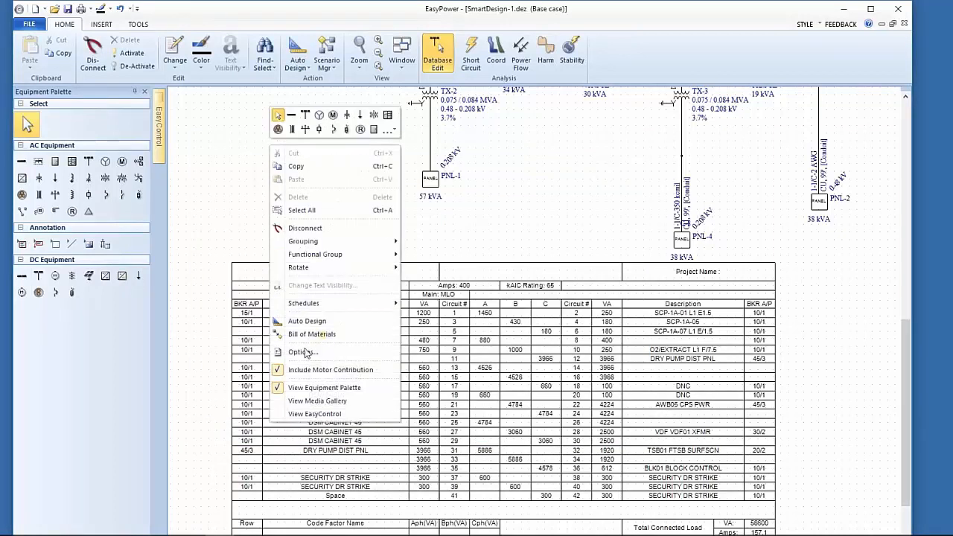
{"action": "left_click", "coordinate": [305, 353]}
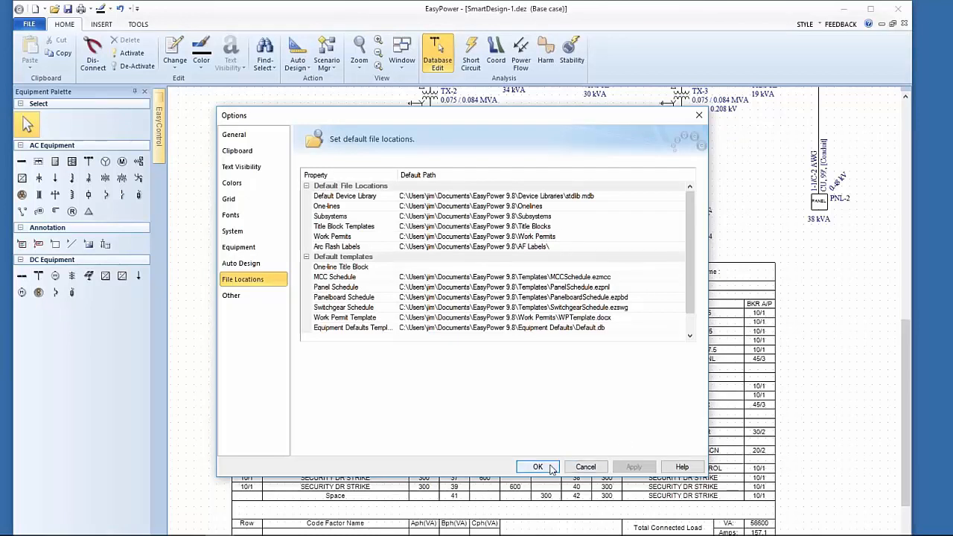
{"action": "left_click", "coordinate": [586, 469]}
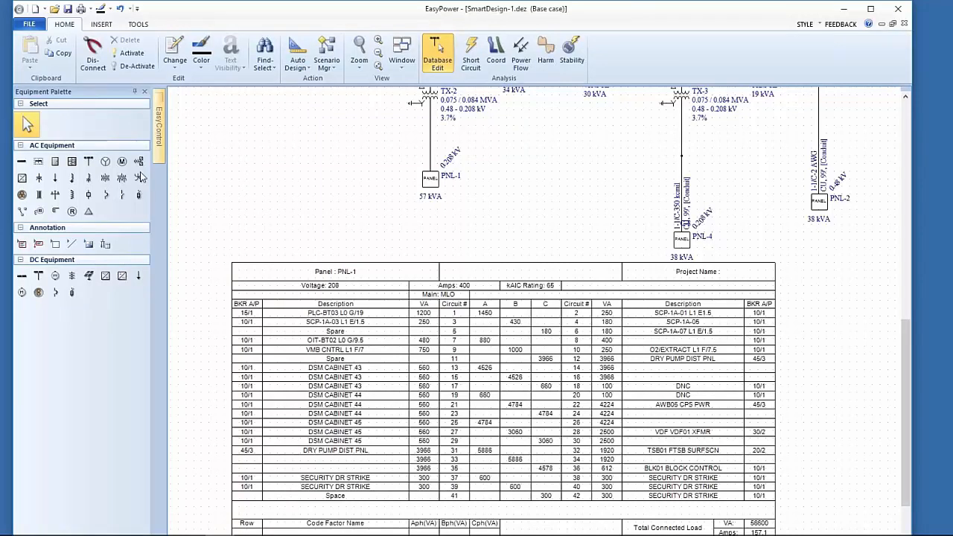
{"action": "left_click_drag", "start_coordinate": [0, 195], "coordinate": [453, 154]}
{"action": "left_click", "coordinate": [539, 153]}
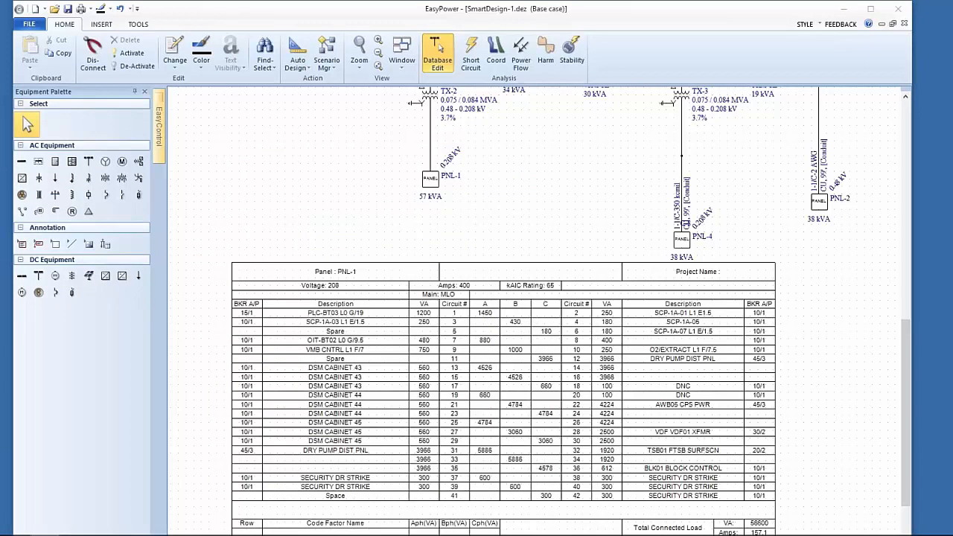
- Switch to File Explorer and open the Templates folder under Documents\EasyPower 9.8
{"action": "left_click_drag", "start_coordinate": [0, 127], "coordinate": [311, 97]}
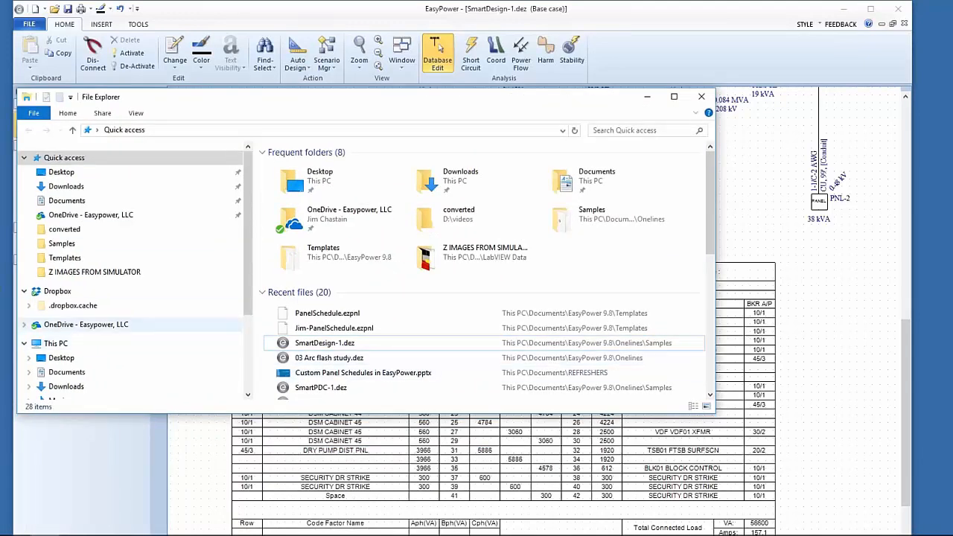
{"action": "left_click", "coordinate": [66, 373]}
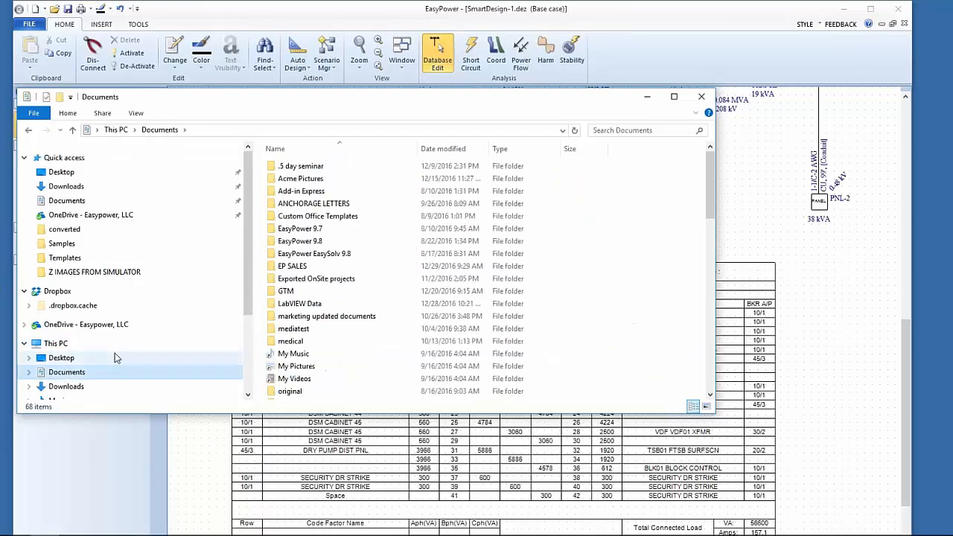
{"action": "left_click", "coordinate": [269, 242]}
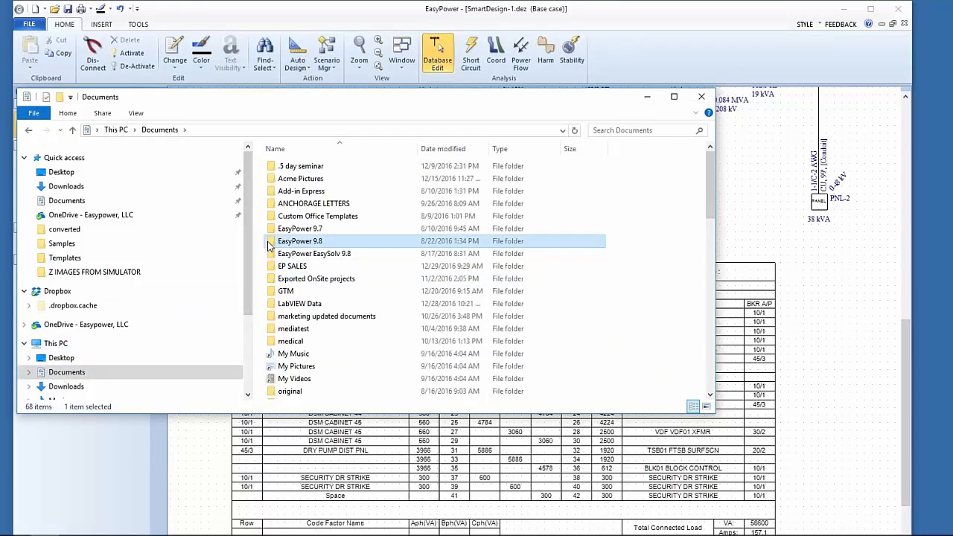
{"action": "double_click", "coordinate": [269, 242]}
{"action": "double_click", "coordinate": [272, 241]}
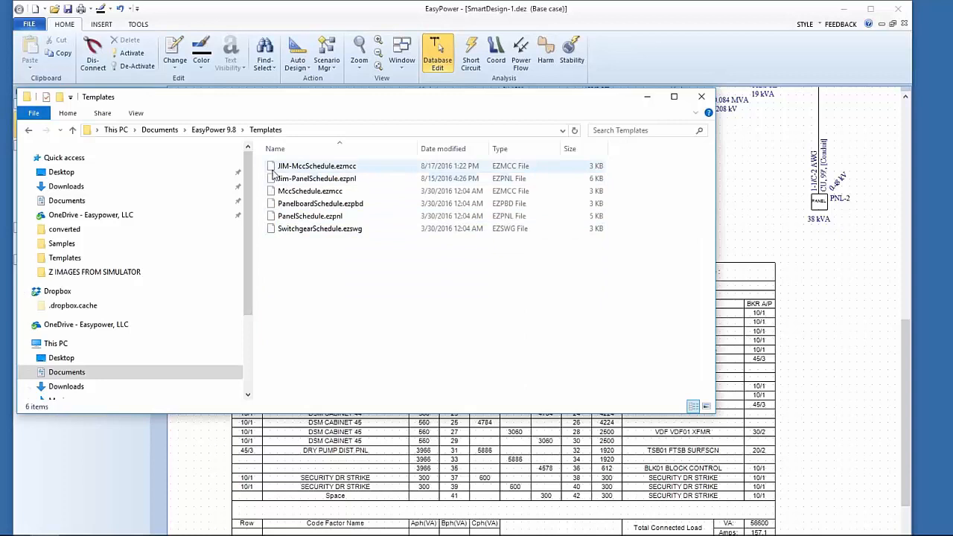
- Open PanelboardSchedule.ezpbd in Notepad++, view its XML at full screen size, and return to the EasyPower one-line
{"action": "left_click", "coordinate": [275, 204]}
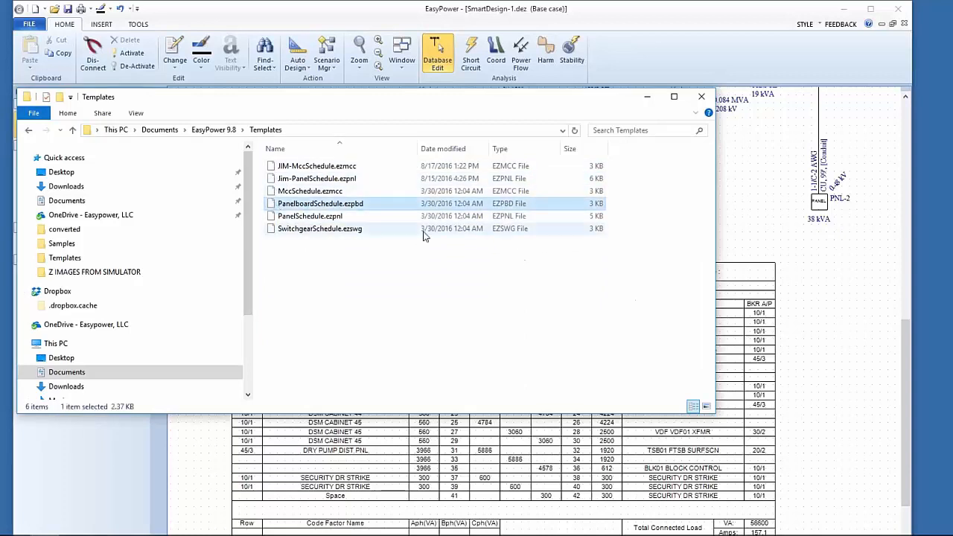
{"action": "right_click", "coordinate": [319, 207]}
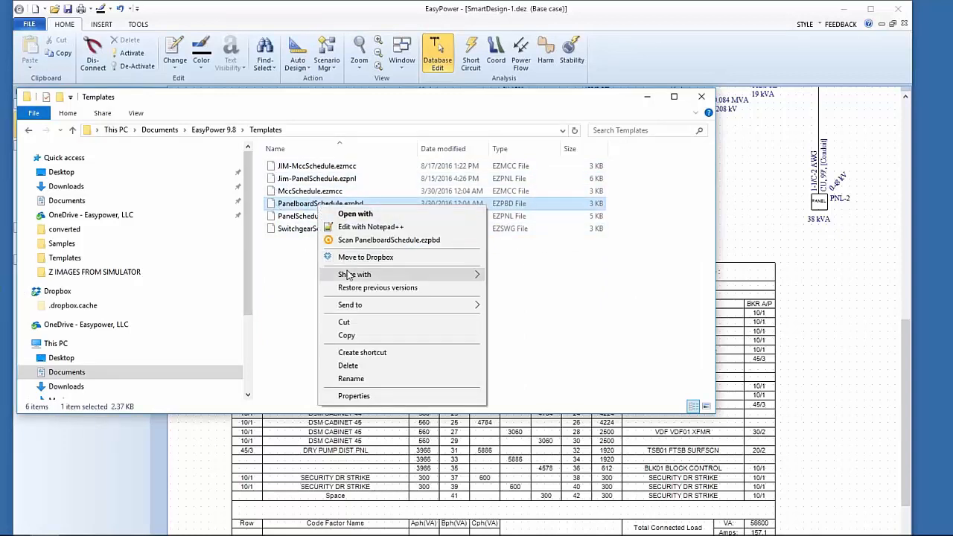
{"action": "left_click", "coordinate": [355, 227]}
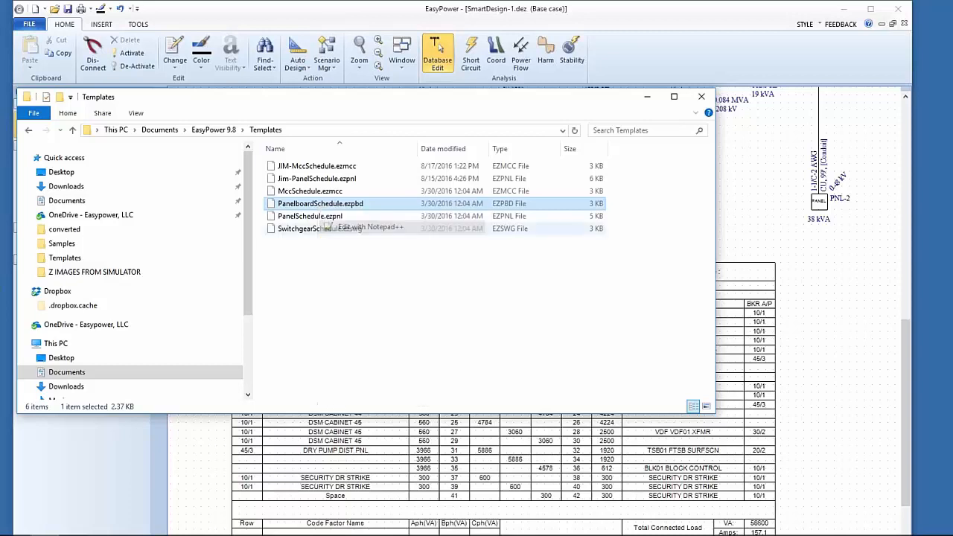
{"action": "left_click_drag", "start_coordinate": [317, 160], "coordinate": [432, 53]}
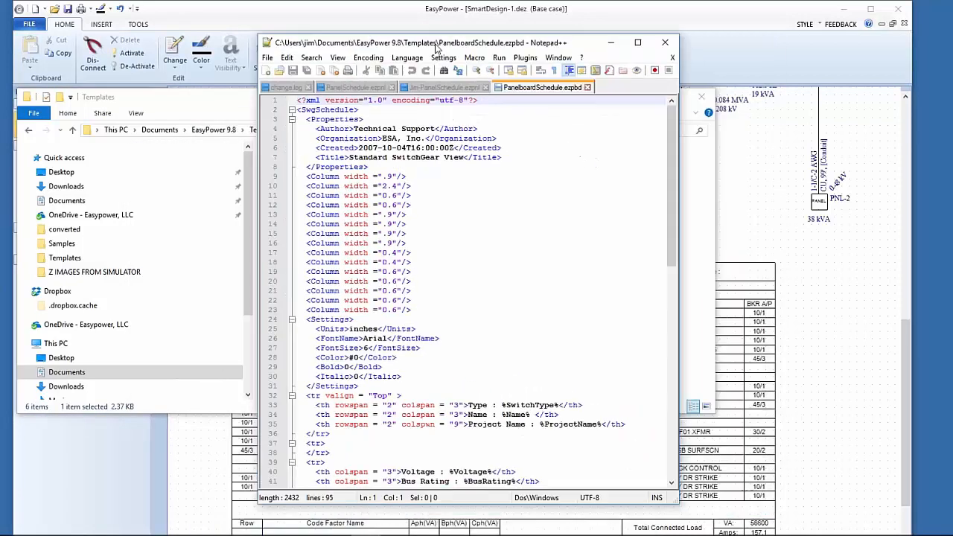
{"action": "left_click", "coordinate": [704, 43]}
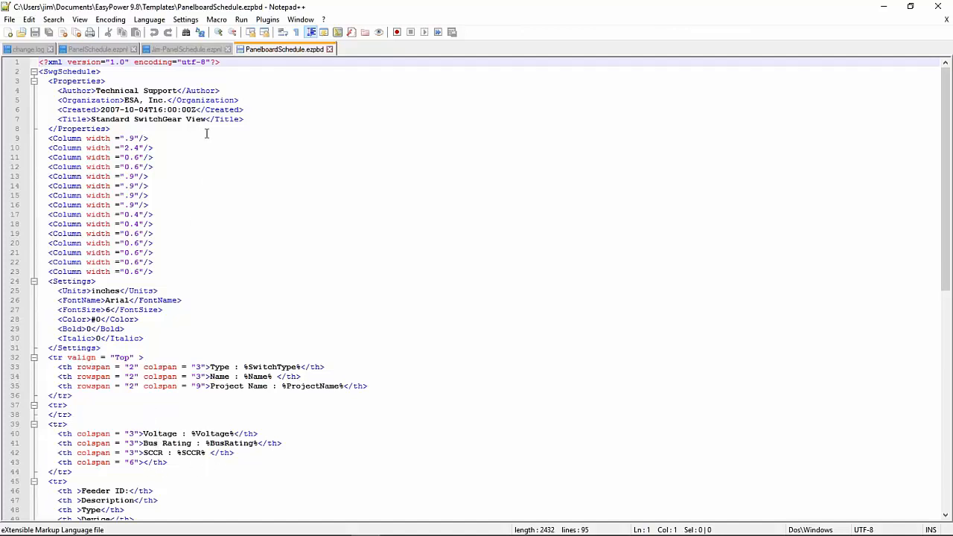
{"action": "double_click", "coordinate": [318, 9]}
{"action": "left_click_drag", "start_coordinate": [327, 38], "coordinate": [320, 131]}
{"action": "left_click", "coordinate": [726, 185]}
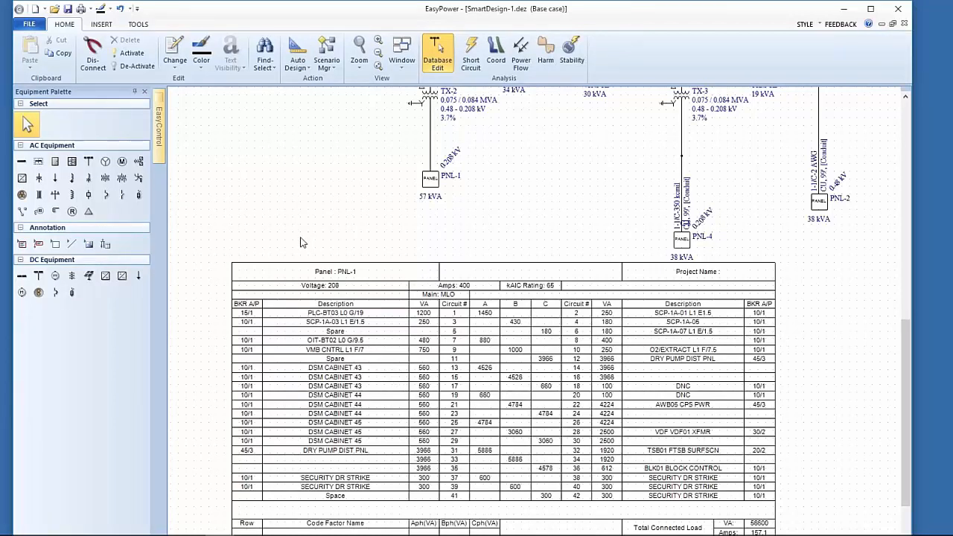
- Switch to Notepad++ and save a copy of PanelboardSchedule.ezpbd in the Templates folder as "custom jim"
{"action": "mouse_move", "coordinate": [140, 534]}
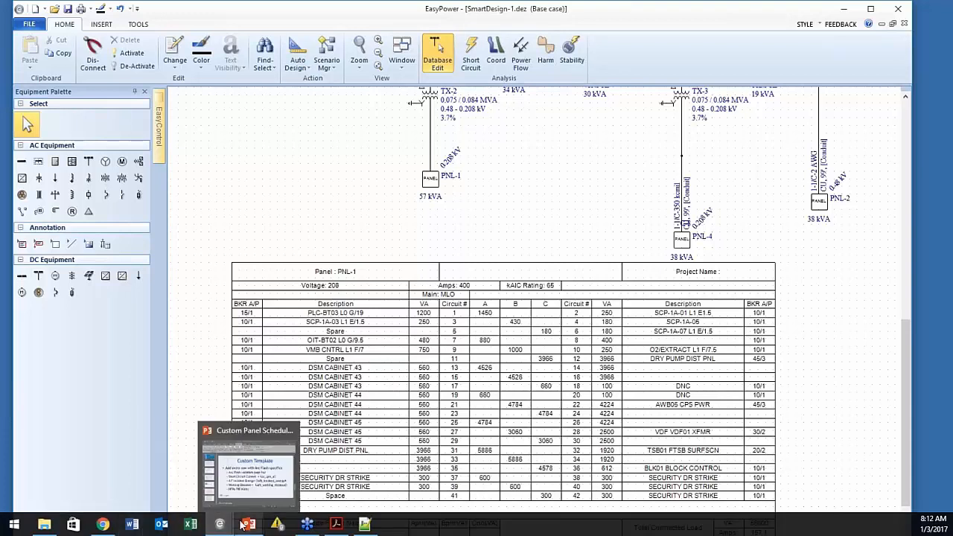
{"action": "left_click", "coordinate": [365, 525]}
{"action": "left_click_drag", "start_coordinate": [211, 126], "coordinate": [317, 86]}
{"action": "left_click", "coordinate": [224, 105]}
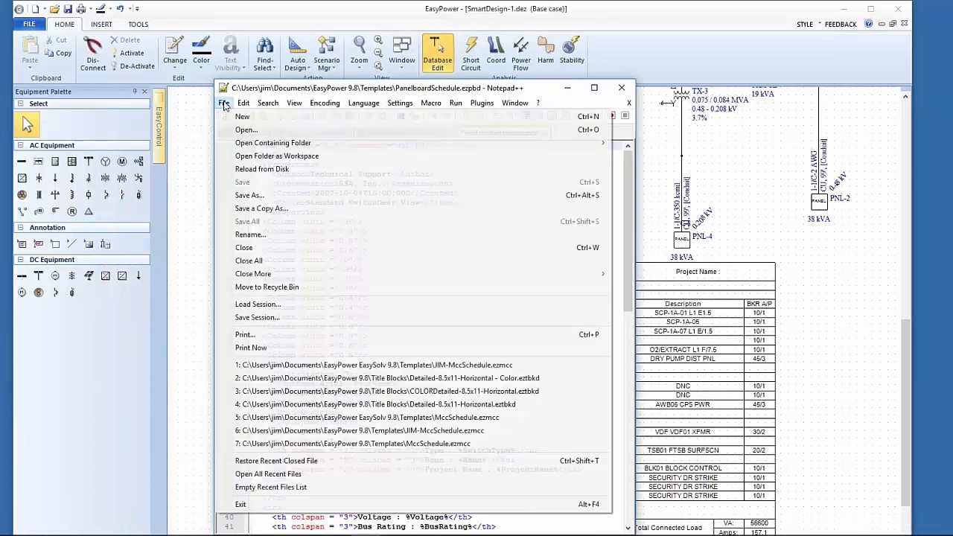
{"action": "left_click", "coordinate": [255, 209]}
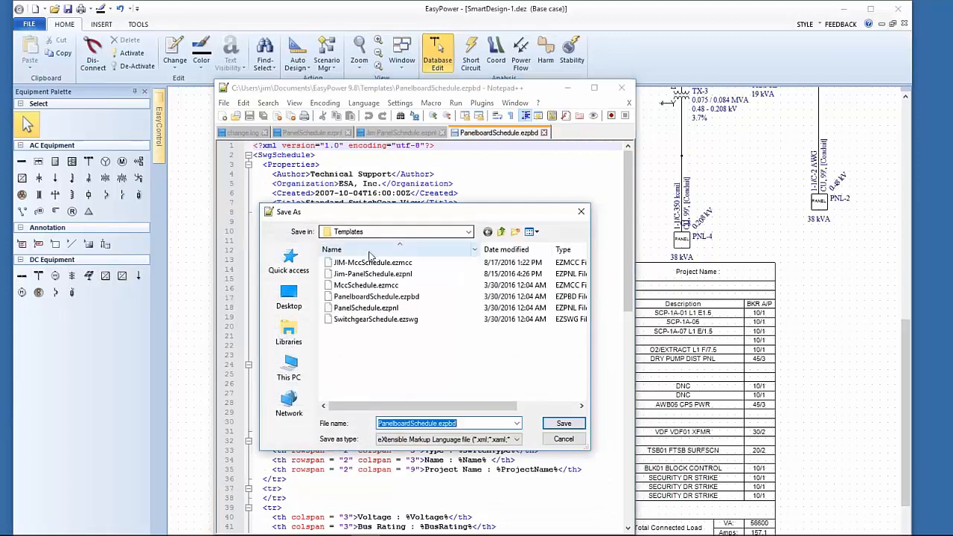
{"action": "type", "text": "custom jim"}
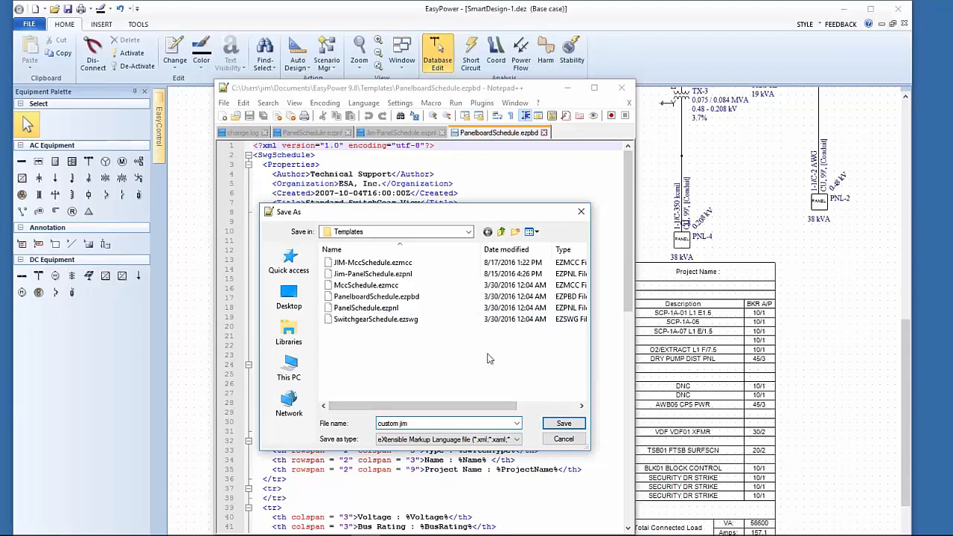
{"action": "left_click", "coordinate": [560, 424]}
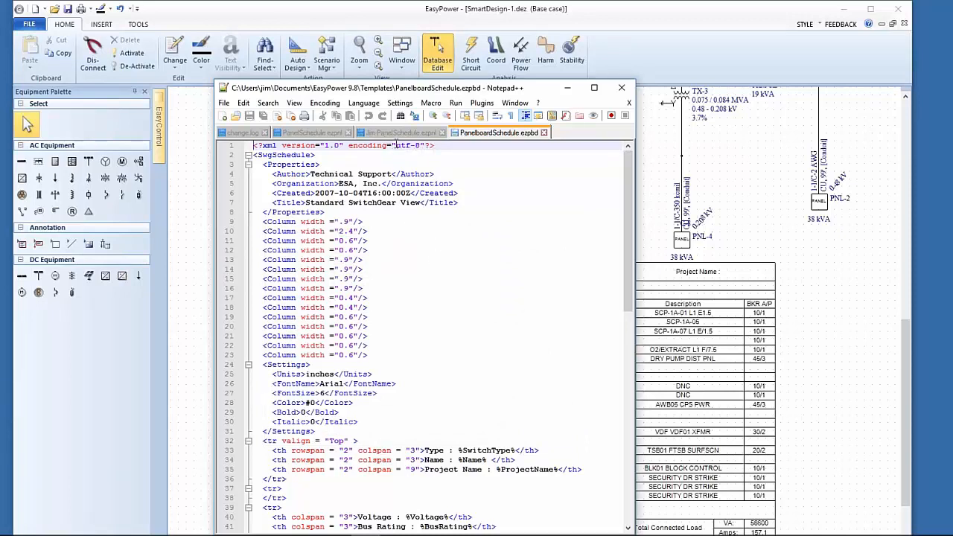
- Compare the open Jim-PanelSchedule.ezpnl template with PanelboardSchedule.ezpbd and move the editor window aside
{"action": "left_click", "coordinate": [393, 135]}
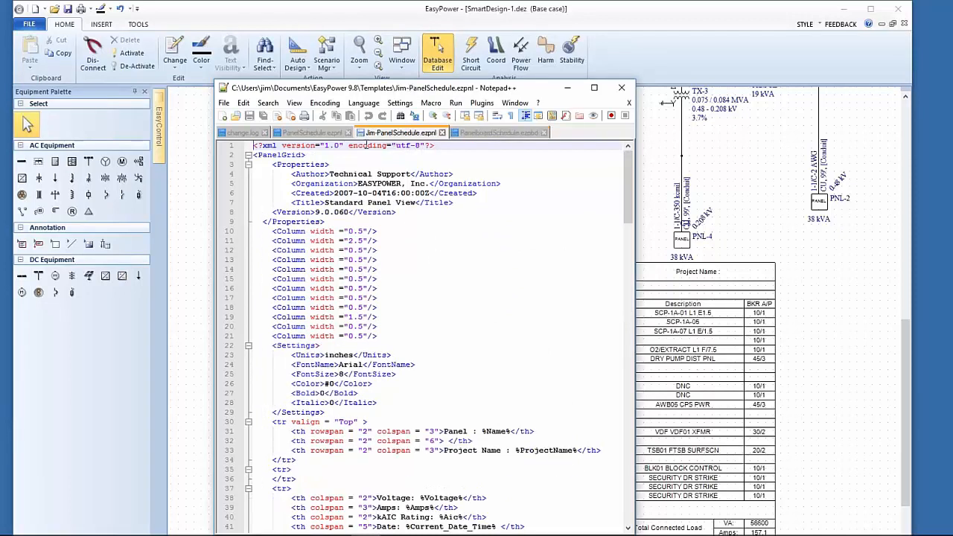
{"action": "left_click", "coordinate": [501, 137]}
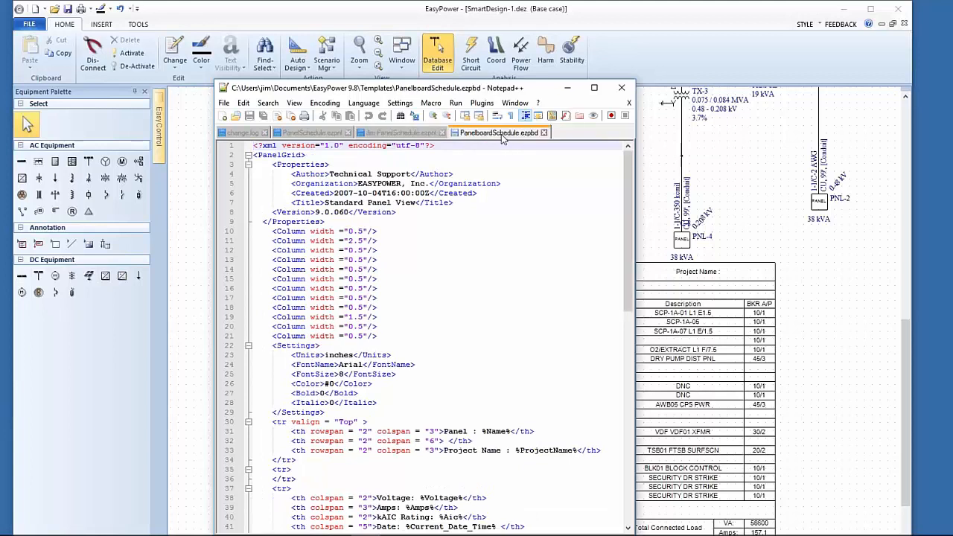
{"action": "left_click_drag", "start_coordinate": [419, 95], "coordinate": [526, 114]}
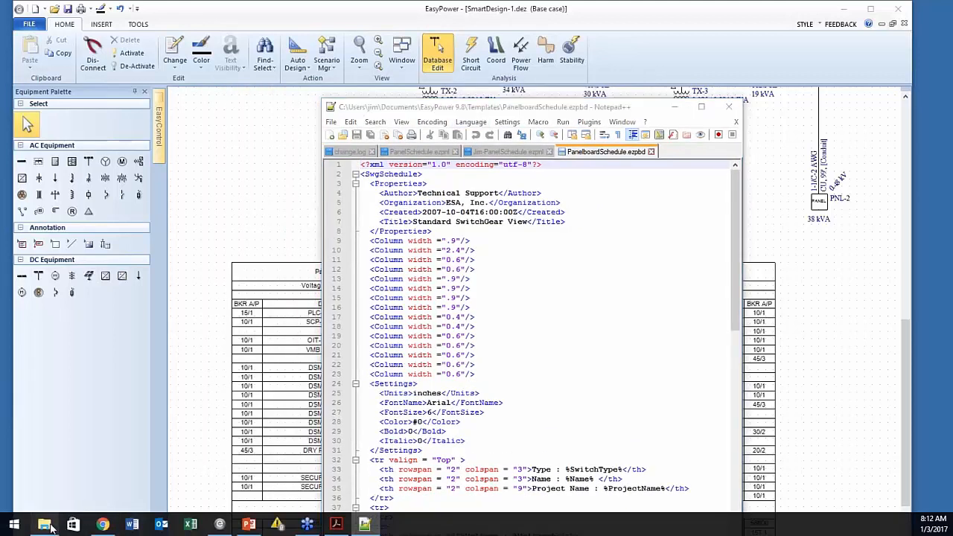
- Switch to File Explorer, open custom jim.xml from the Templates folder in WordPad, and look through its XML
{"action": "left_click", "coordinate": [49, 526]}
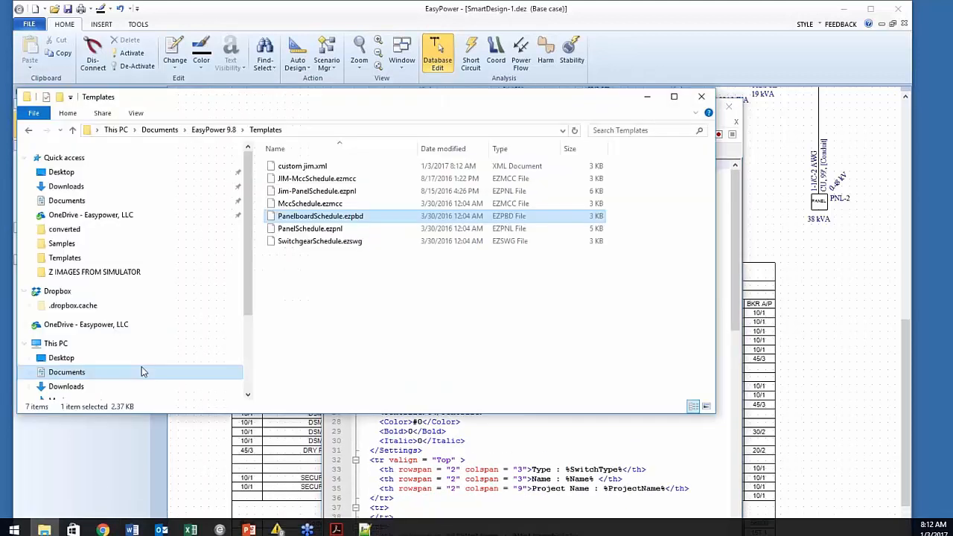
{"action": "left_click", "coordinate": [292, 166]}
{"action": "double_click", "coordinate": [270, 169]}
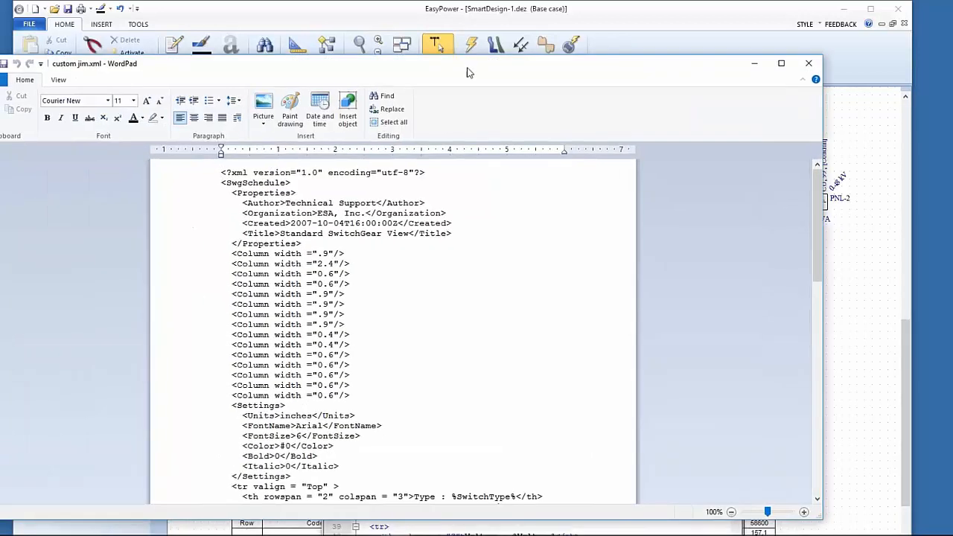
{"action": "left_click_drag", "start_coordinate": [459, 66], "coordinate": [472, 67]}
{"action": "scroll", "coordinate": [342, 348], "scroll_direction": "down", "scroll_amount": 8}
{"action": "scroll", "coordinate": [343, 348], "scroll_direction": "down", "scroll_amount": 2}
{"action": "scroll", "coordinate": [298, 352], "scroll_direction": "up", "scroll_amount": 2}
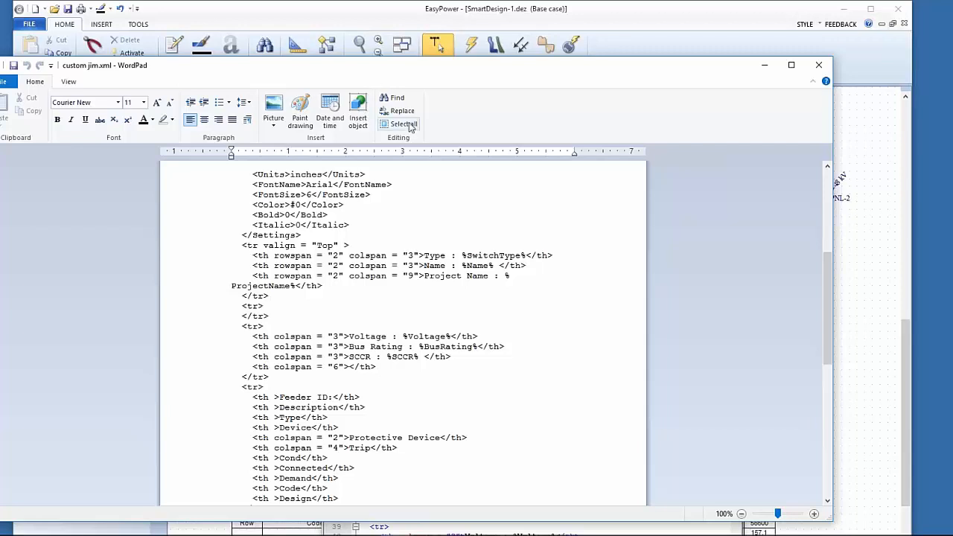
- Move the WordPad and File Explorer windows out of the way and bring the EasyPower one-line to the front
{"action": "left_click_drag", "start_coordinate": [382, 70], "coordinate": [465, 193]}
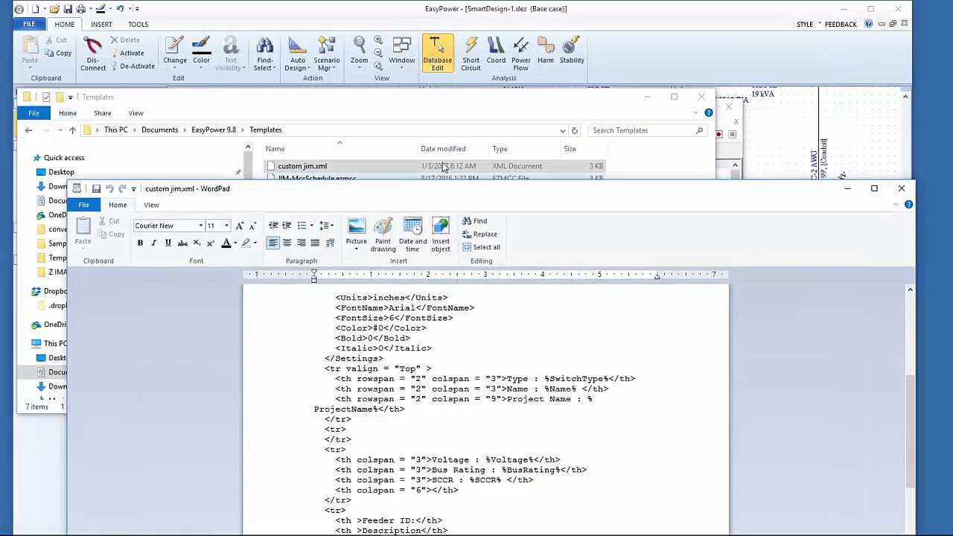
{"action": "left_click", "coordinate": [391, 102]}
{"action": "left_click_drag", "start_coordinate": [392, 102], "coordinate": [0, 95]}
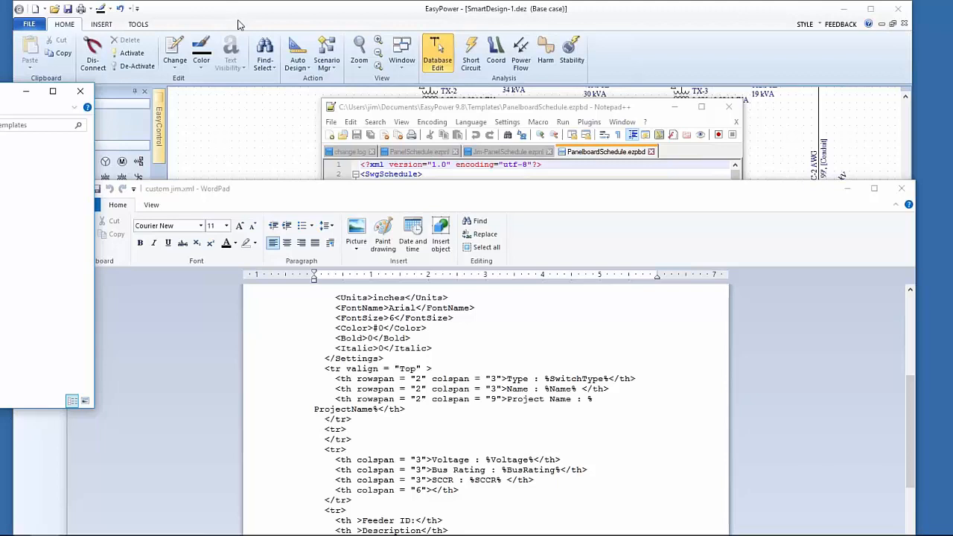
{"action": "left_click_drag", "start_coordinate": [346, 197], "coordinate": [329, 164]}
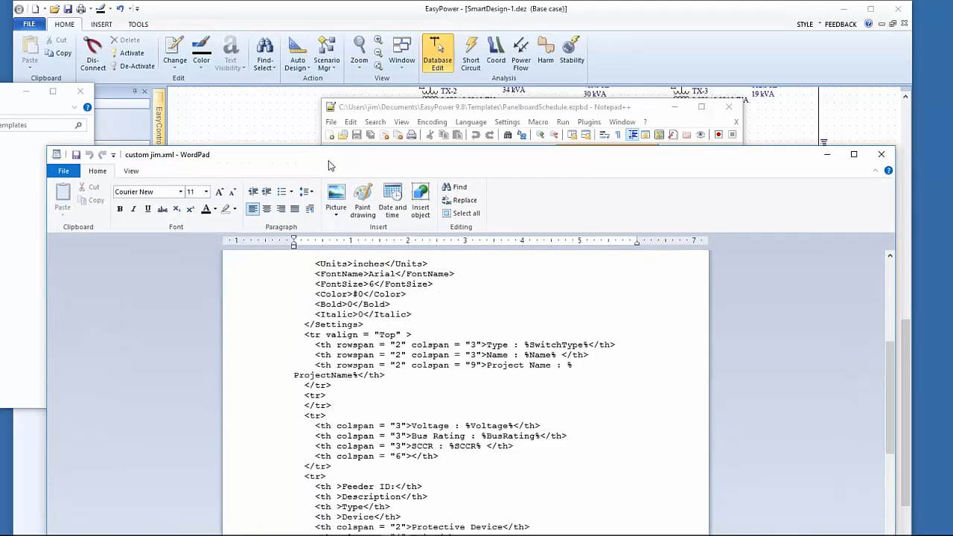
{"action": "left_click", "coordinate": [356, 13]}
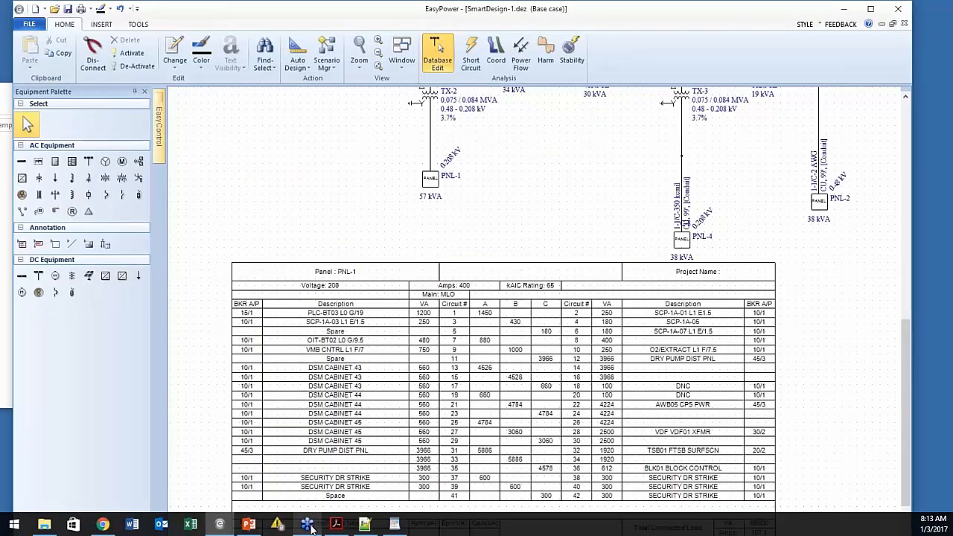
- Switch to Notepad++, examine the settings and heading row variables in Jim-PanelSchedule.ezpnl, and move the editor off the one-line
{"action": "left_click", "coordinate": [364, 525]}
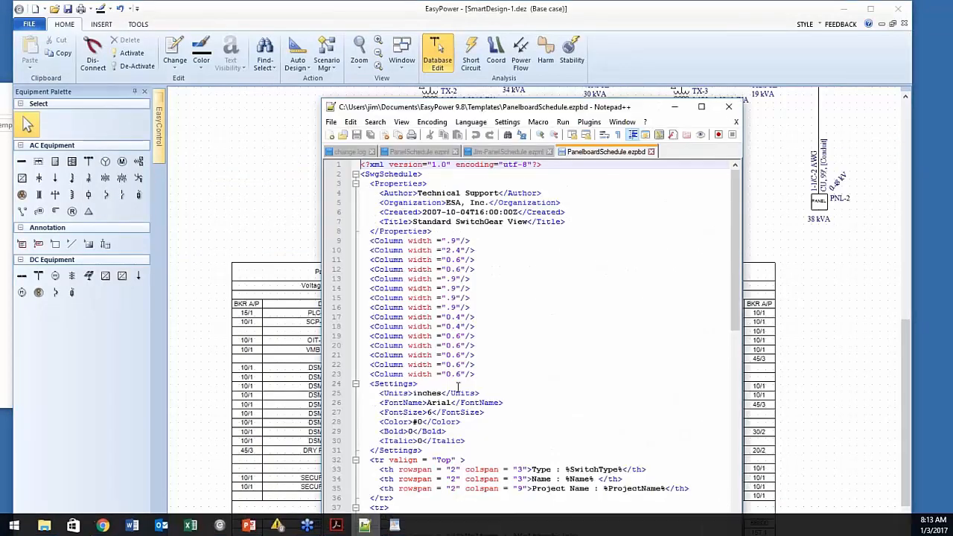
{"action": "left_click", "coordinate": [483, 153]}
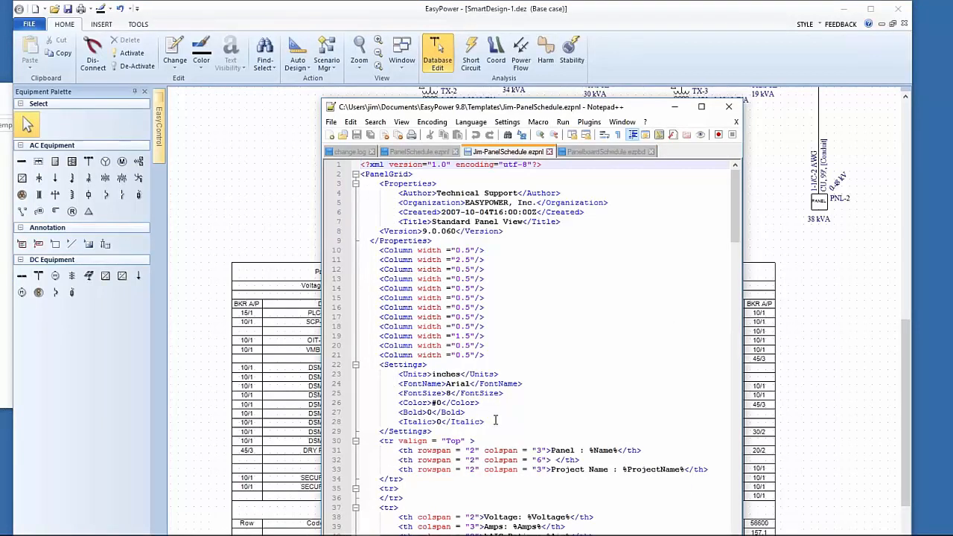
{"action": "scroll", "coordinate": [495, 421], "scroll_direction": "down", "scroll_amount": 3}
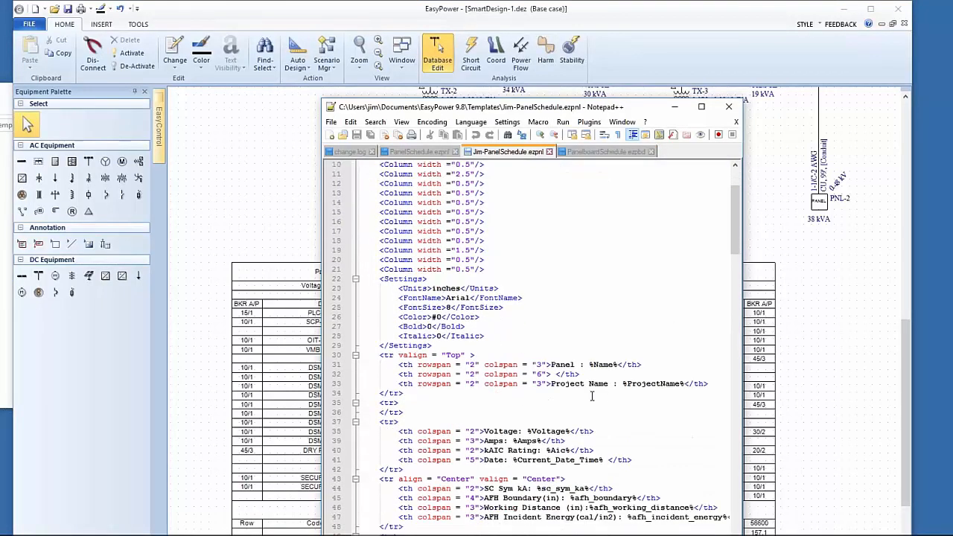
{"action": "left_click", "coordinate": [577, 368]}
{"action": "scroll", "coordinate": [538, 445], "scroll_direction": "down", "scroll_amount": 2}
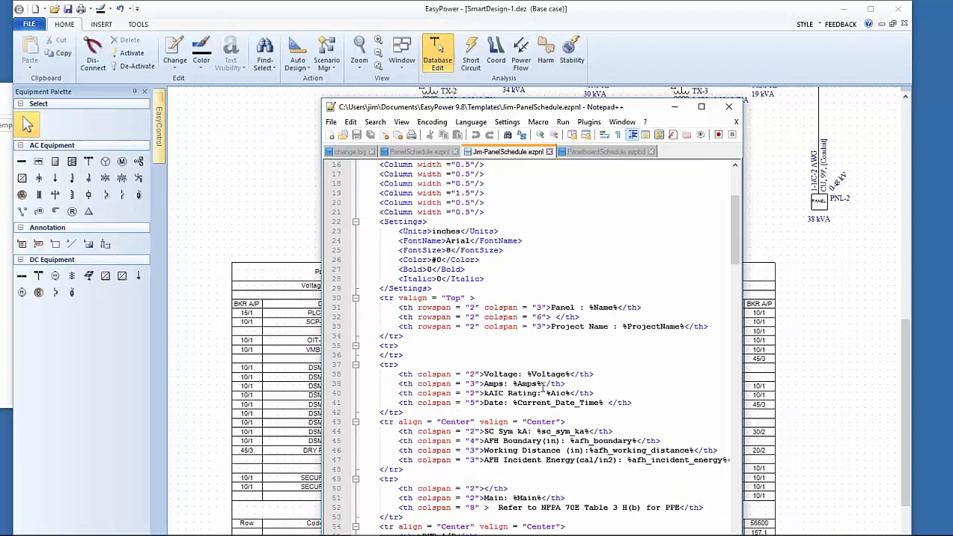
{"action": "scroll", "coordinate": [516, 402], "scroll_direction": "down", "scroll_amount": 1}
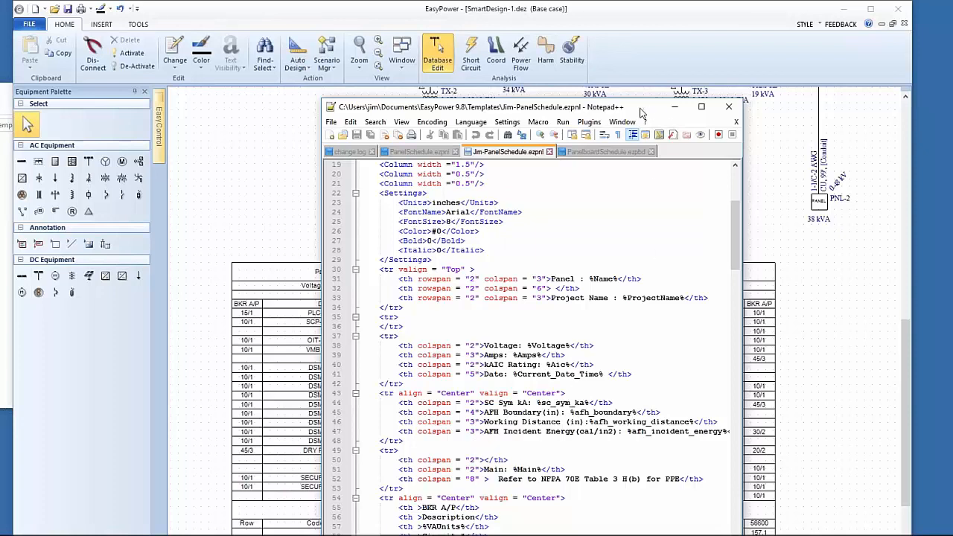
{"action": "left_click_drag", "start_coordinate": [637, 116], "coordinate": [0, 45]}
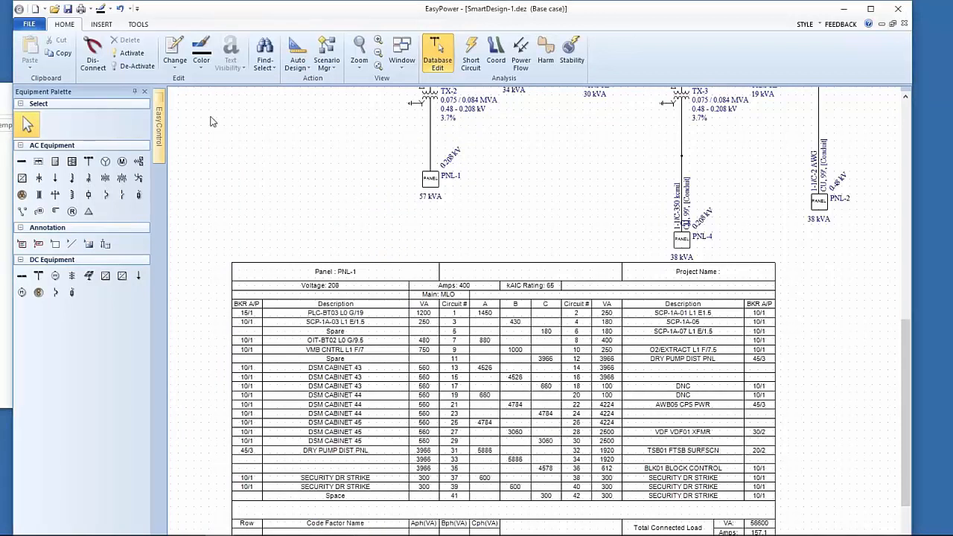
- Open the project's file properties and mark the Panel Schedule template type as specified
{"action": "left_click", "coordinate": [29, 24]}
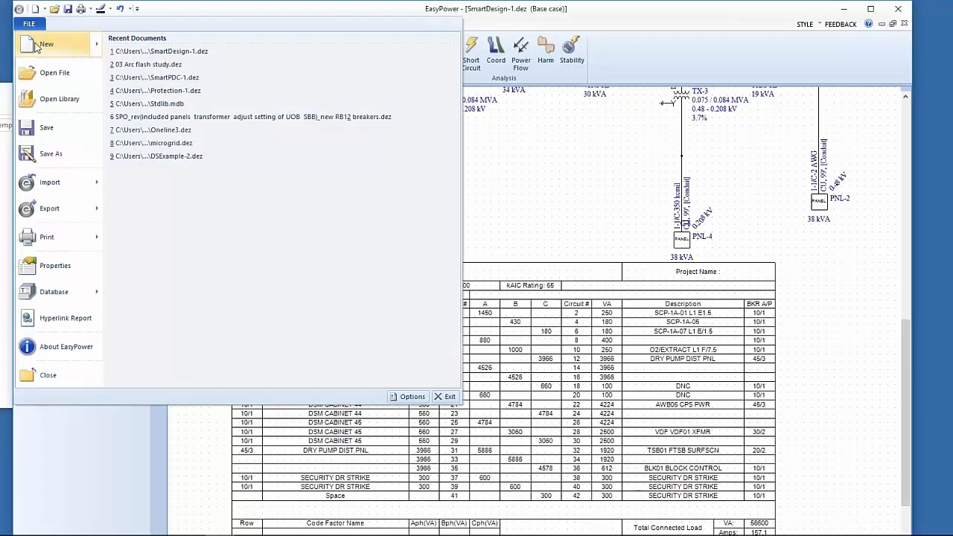
{"action": "left_click", "coordinate": [55, 266]}
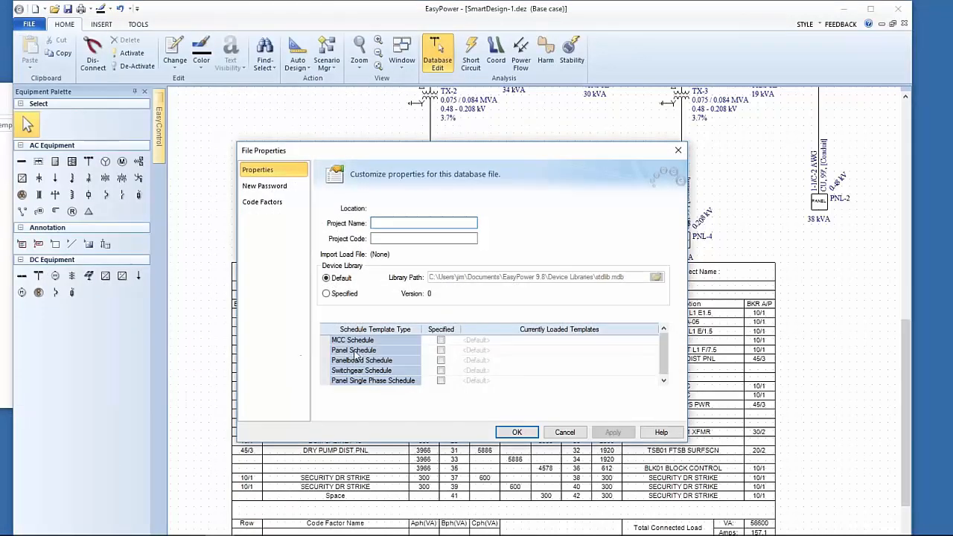
{"action": "left_click", "coordinate": [441, 350]}
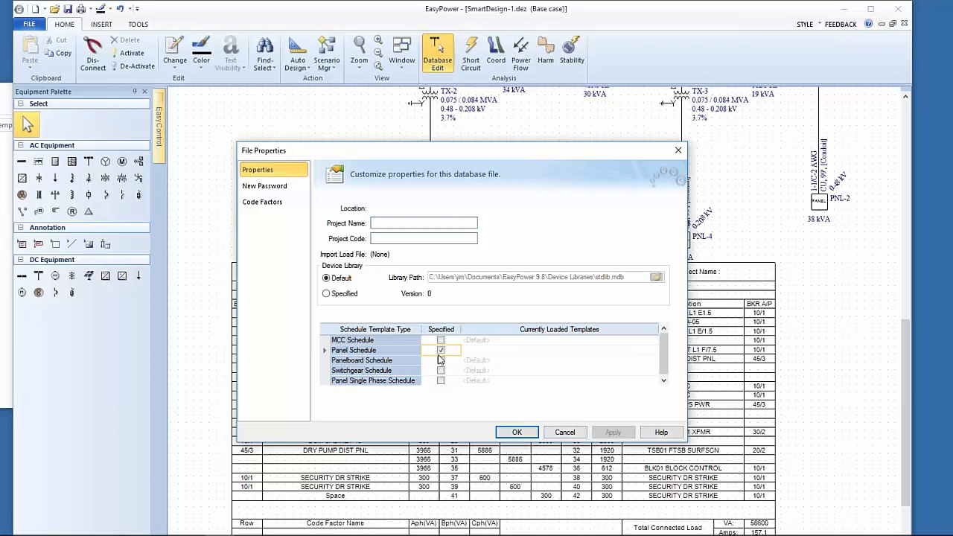
{"action": "left_click", "coordinate": [441, 351]}
{"action": "left_click", "coordinate": [576, 355]}
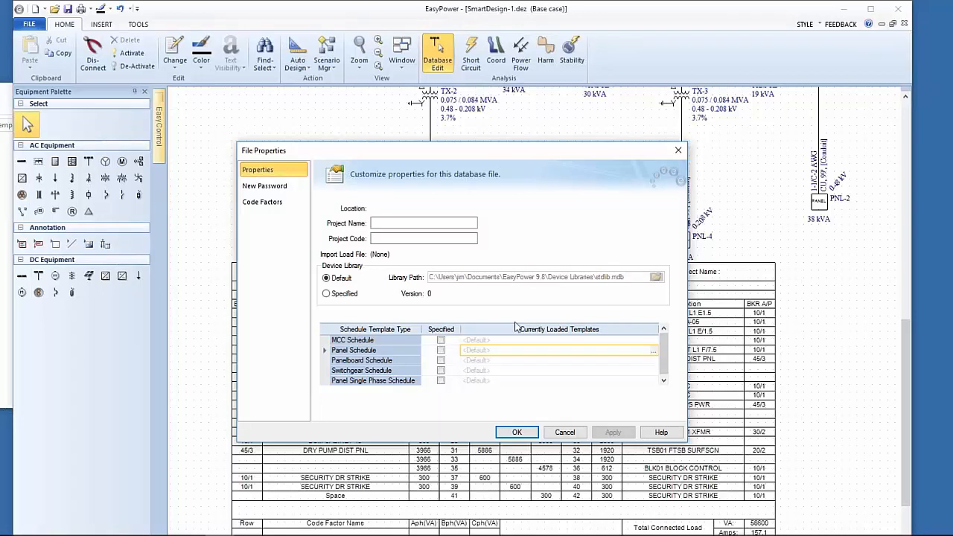
{"action": "left_click", "coordinate": [441, 351]}
{"action": "left_click", "coordinate": [523, 354]}
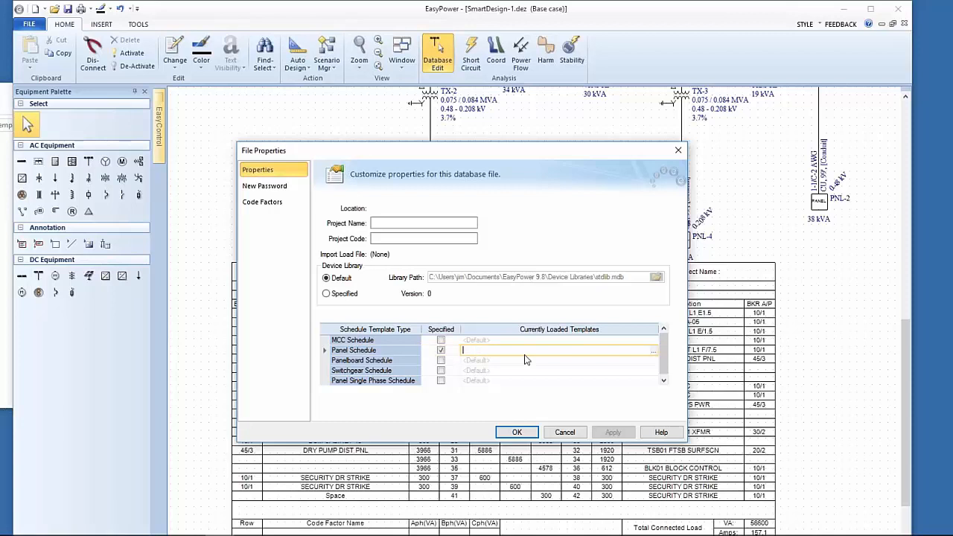
- Load Jim-PanelSchedule.ezpnl from the Templates folder as the Panel Schedule template and update all existing schedules
{"action": "left_click", "coordinate": [653, 351]}
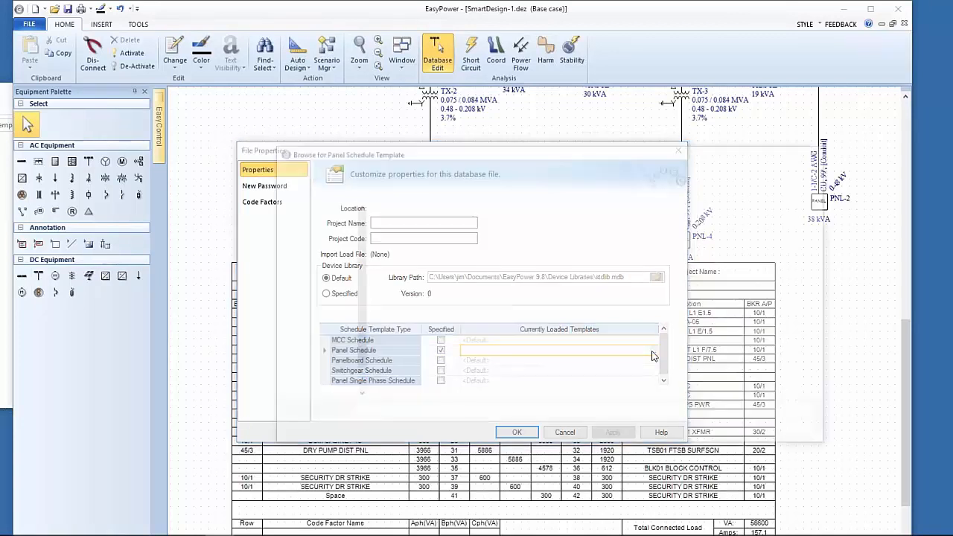
{"action": "left_click", "coordinate": [402, 226]}
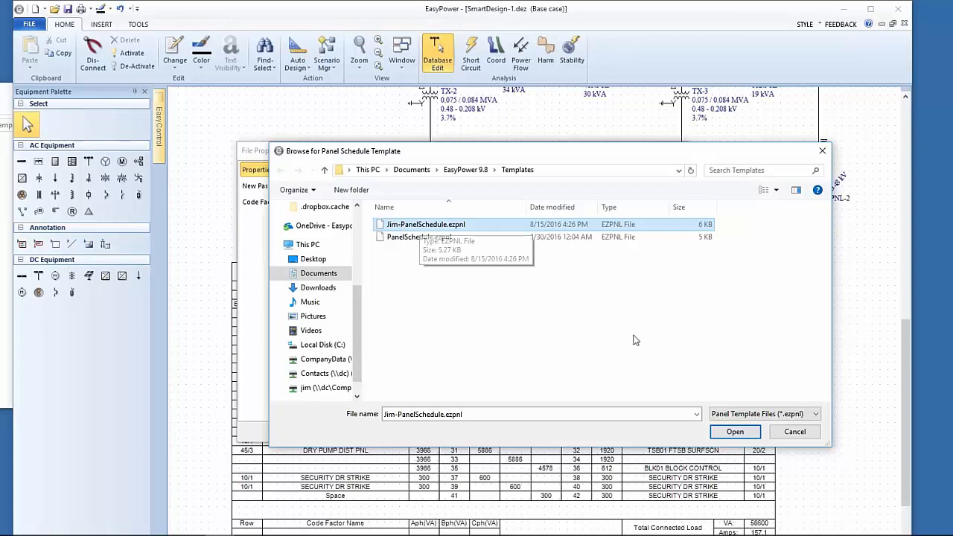
{"action": "left_click", "coordinate": [725, 433]}
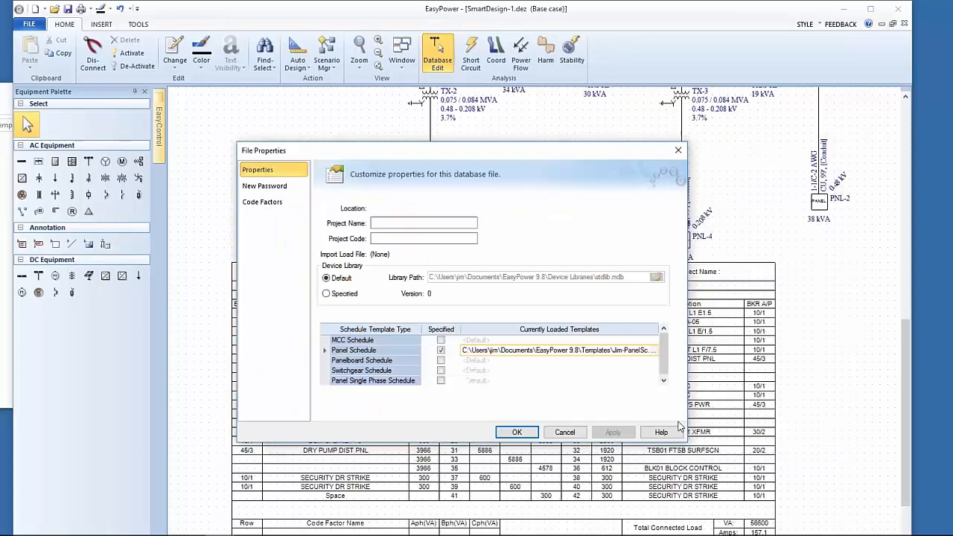
{"action": "left_click", "coordinate": [520, 434]}
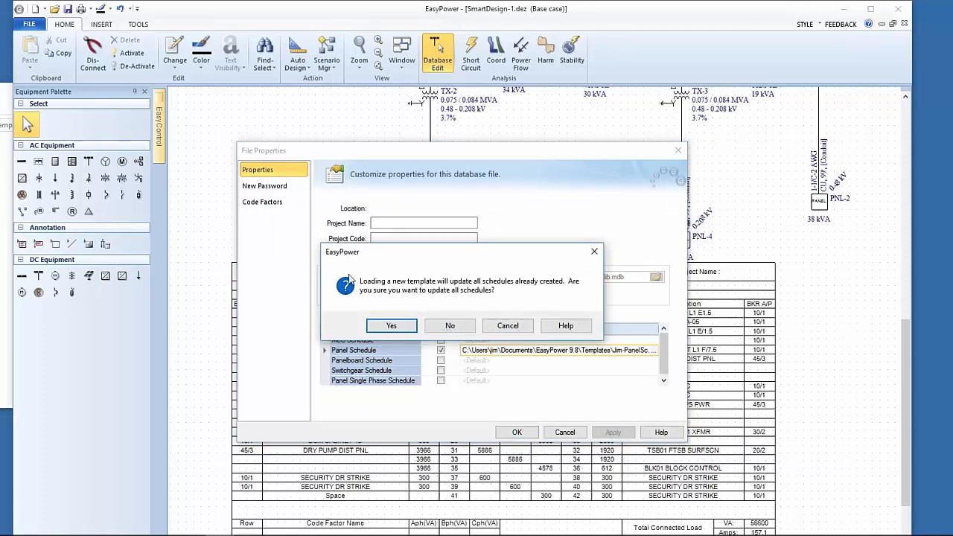
{"action": "left_click", "coordinate": [393, 327]}
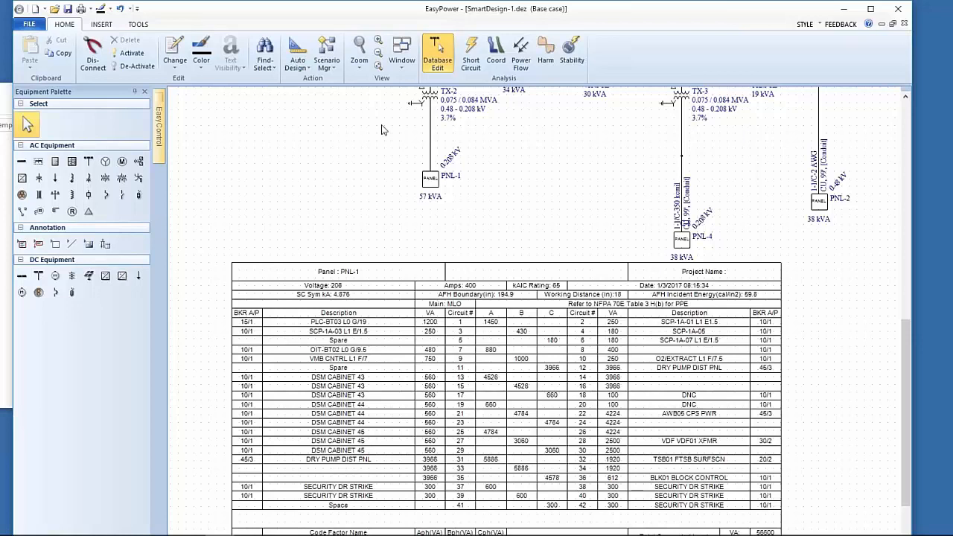
- Enter the Short Circuit focus, fault all buses and view the advanced options for storing Sym kA and arc flash results
{"action": "left_click", "coordinate": [471, 56]}
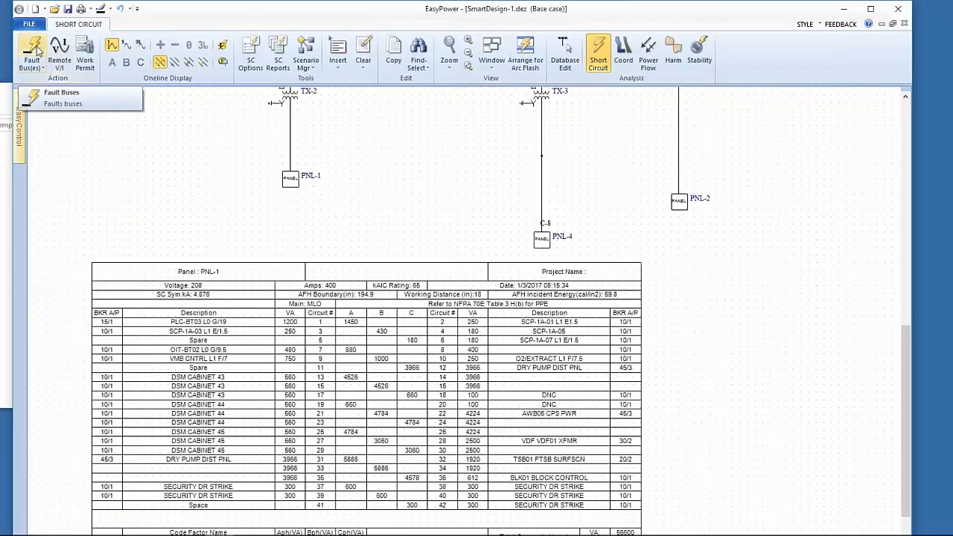
{"action": "left_click", "coordinate": [35, 50]}
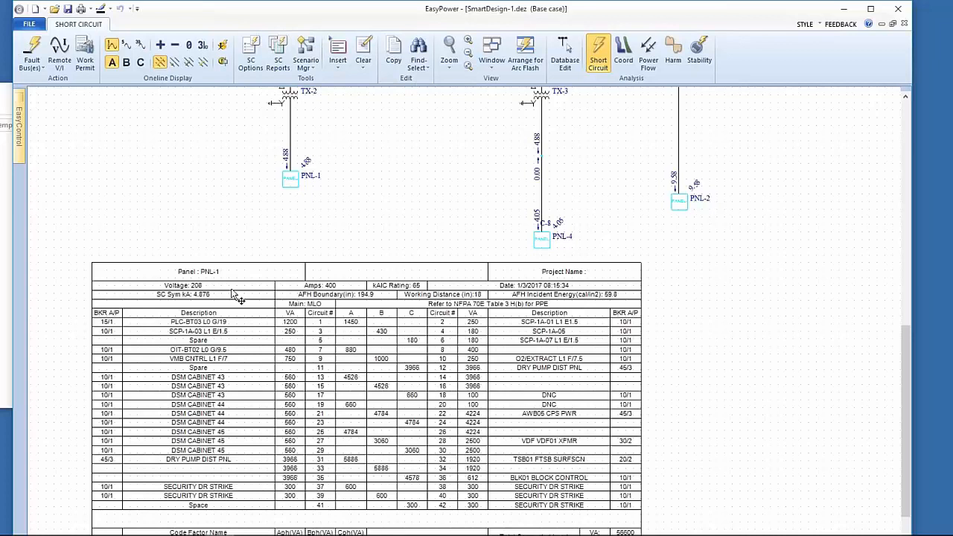
{"action": "left_click", "coordinate": [45, 71]}
{"action": "mouse_move", "coordinate": [54, 108]}
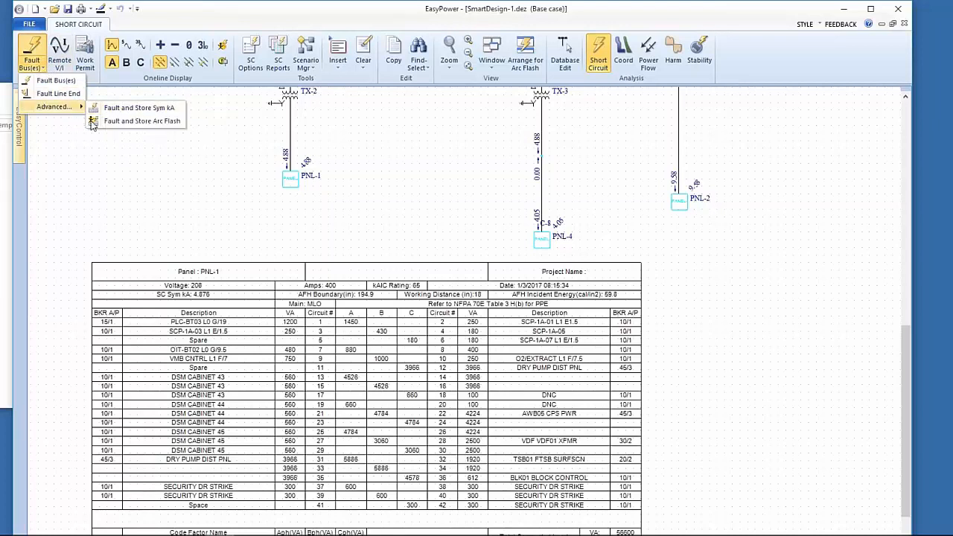
{"action": "left_click", "coordinate": [174, 193]}
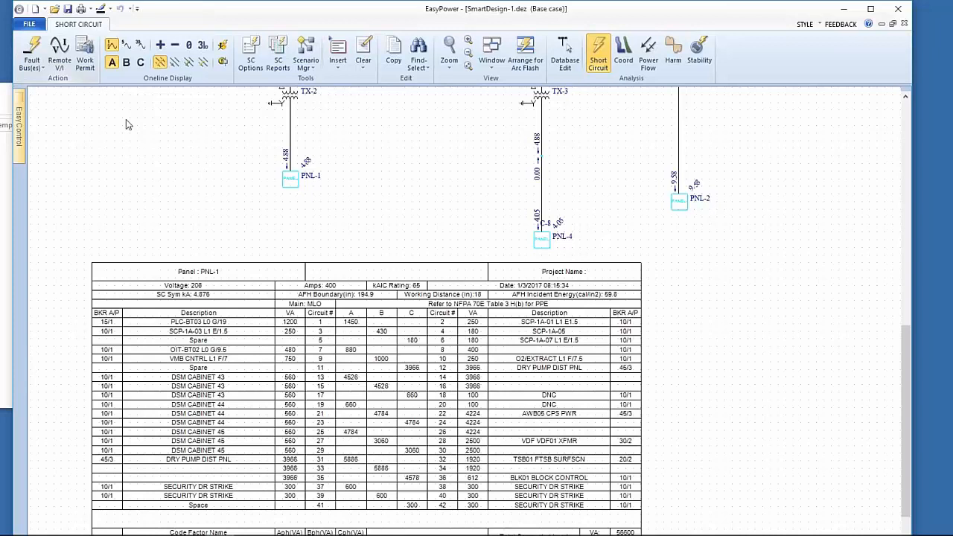
- Close the project without saving, reopen SmartDesign-1.dez and maximize its one-line window
{"action": "left_click", "coordinate": [30, 25]}
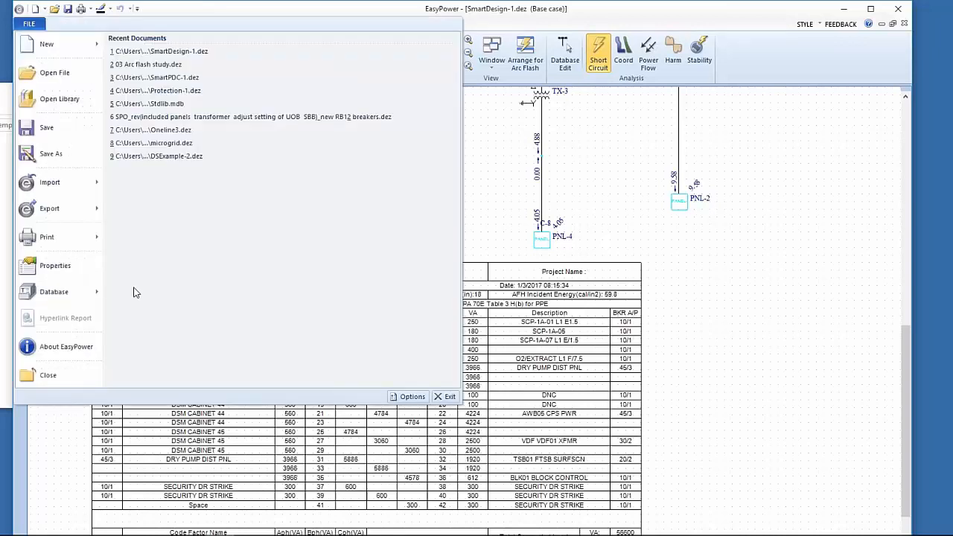
{"action": "left_click", "coordinate": [56, 377]}
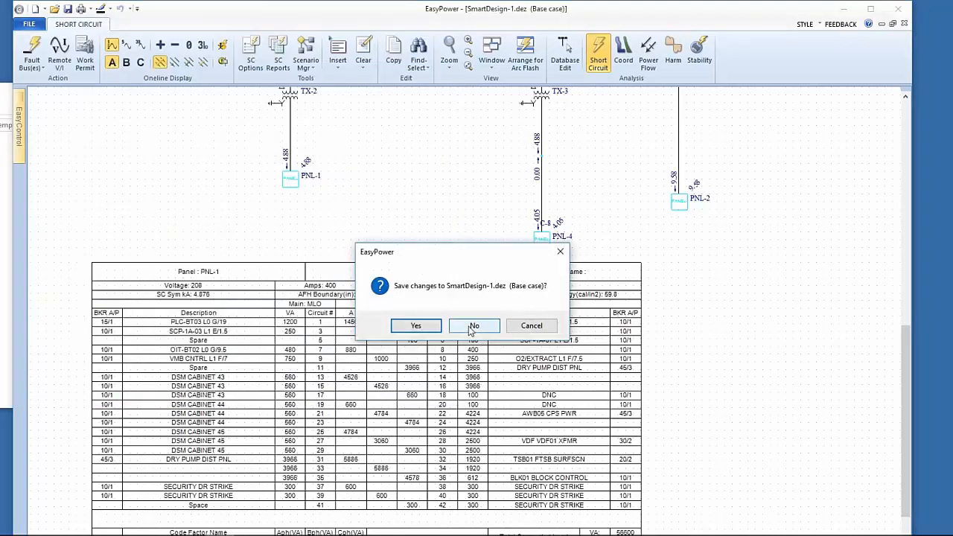
{"action": "left_click", "coordinate": [468, 329]}
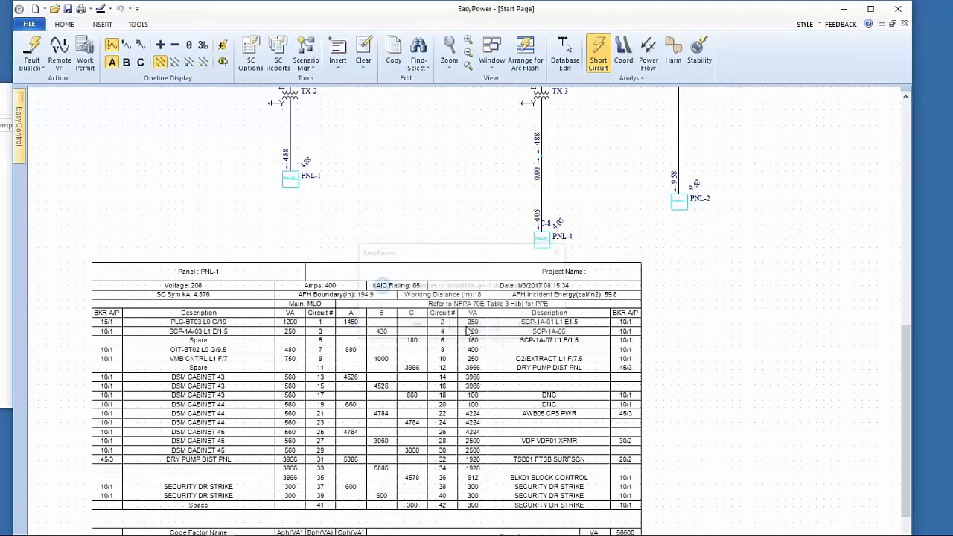
{"action": "left_click", "coordinate": [253, 200]}
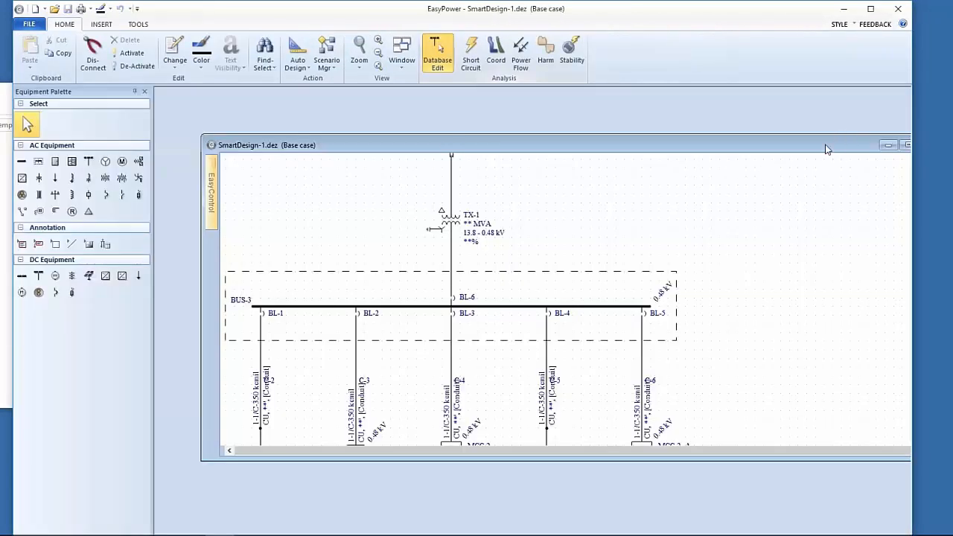
{"action": "left_click_drag", "start_coordinate": [826, 149], "coordinate": [717, 155]}
{"action": "left_click", "coordinate": [802, 161]}
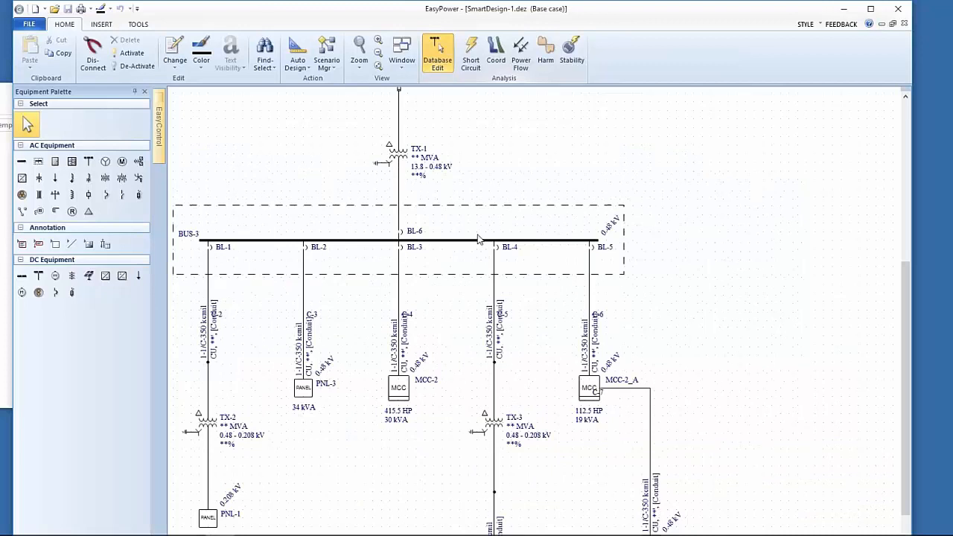
- Select the one-line equipment, set the Auto Design library sheet to Cutler-Hammer-2007 and change the MCC/panel sizing option
{"action": "left_click_drag", "start_coordinate": [502, 228], "coordinate": [541, 204]}
{"action": "scroll", "coordinate": [524, 236], "scroll_direction": "down", "scroll_amount": 2}
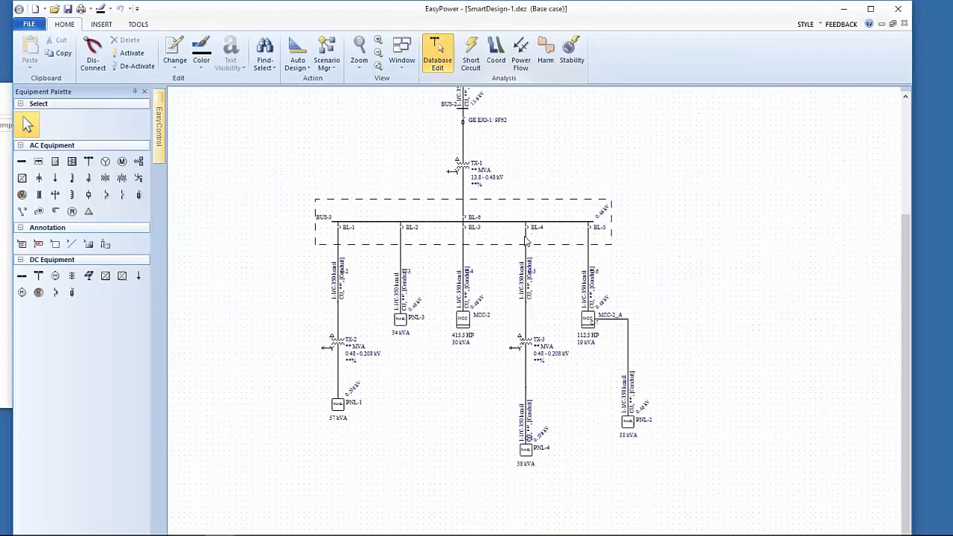
{"action": "left_click_drag", "start_coordinate": [255, 103], "coordinate": [708, 497]}
{"action": "left_click", "coordinate": [298, 61]}
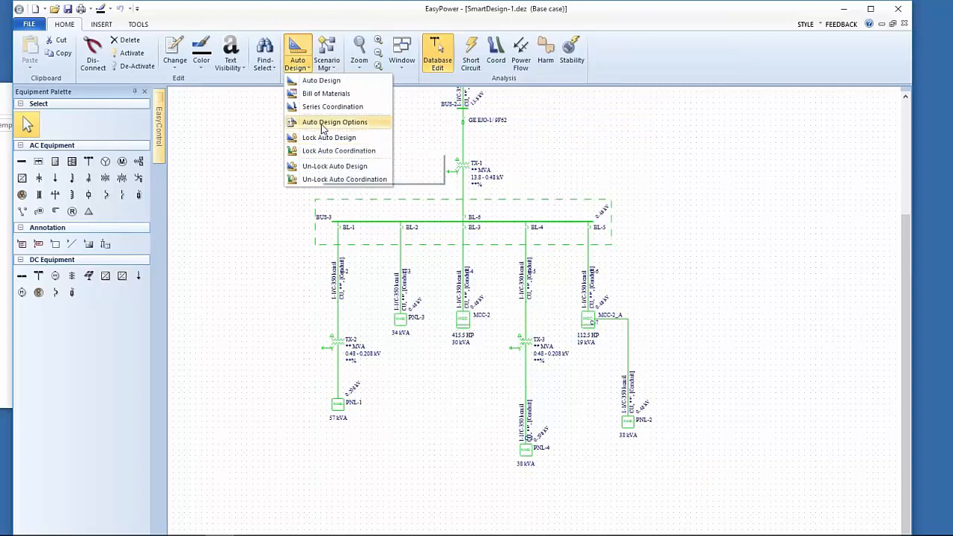
{"action": "left_click", "coordinate": [322, 126]}
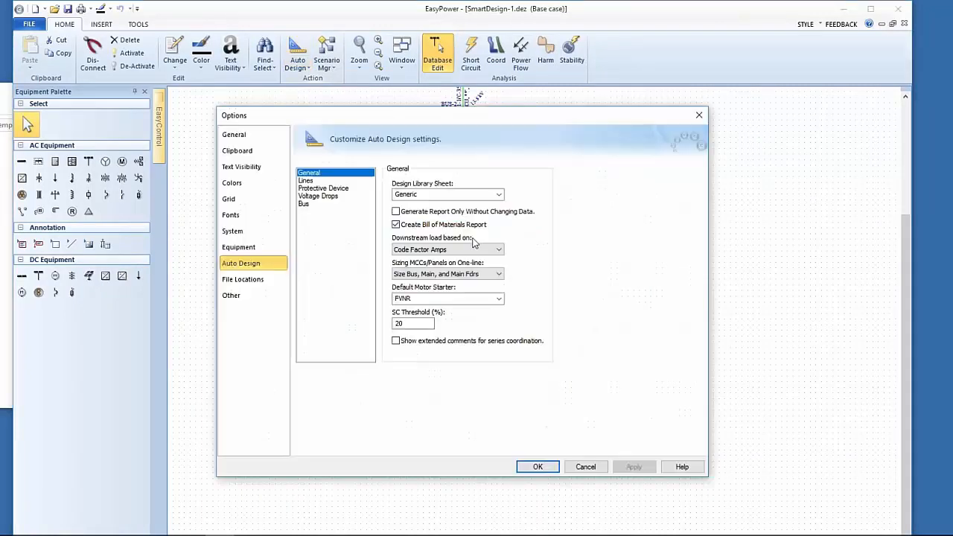
{"action": "left_click", "coordinate": [498, 195]}
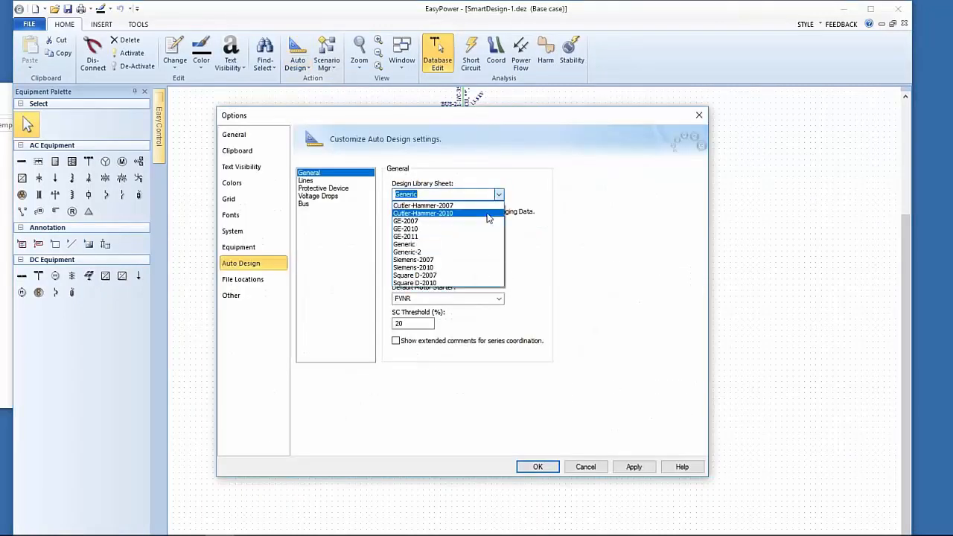
{"action": "left_click", "coordinate": [461, 205]}
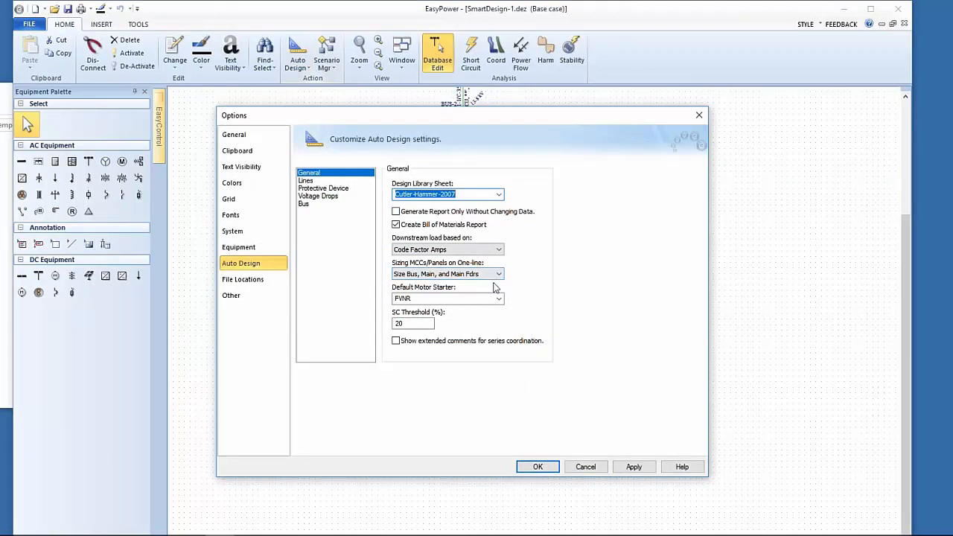
{"action": "left_click", "coordinate": [500, 275]}
{"action": "left_click", "coordinate": [467, 292]}
{"action": "left_click", "coordinate": [632, 467]}
{"action": "left_click", "coordinate": [538, 467]}
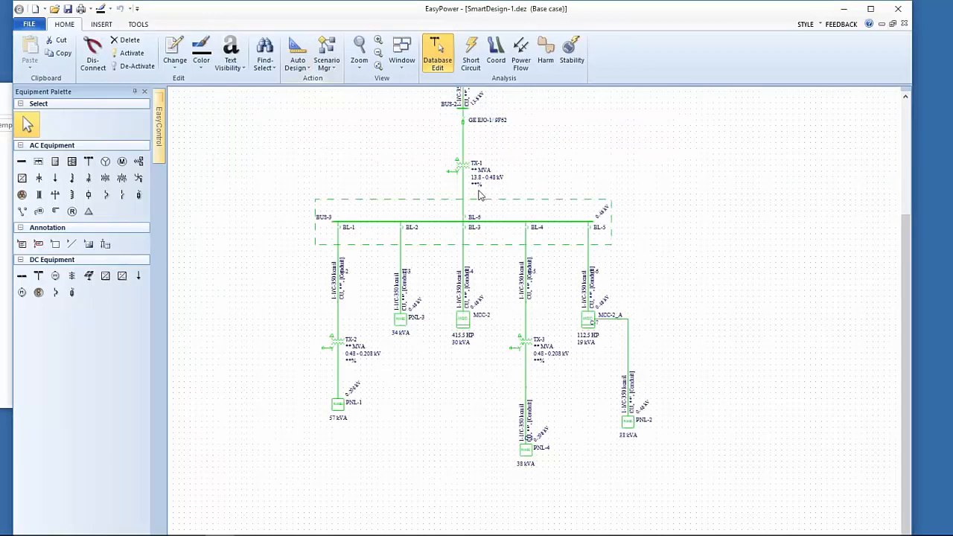
- Run Auto Design on the selected one-line, then try to enter the Short Circuit focus and decline the error report
{"action": "left_click", "coordinate": [378, 67]}
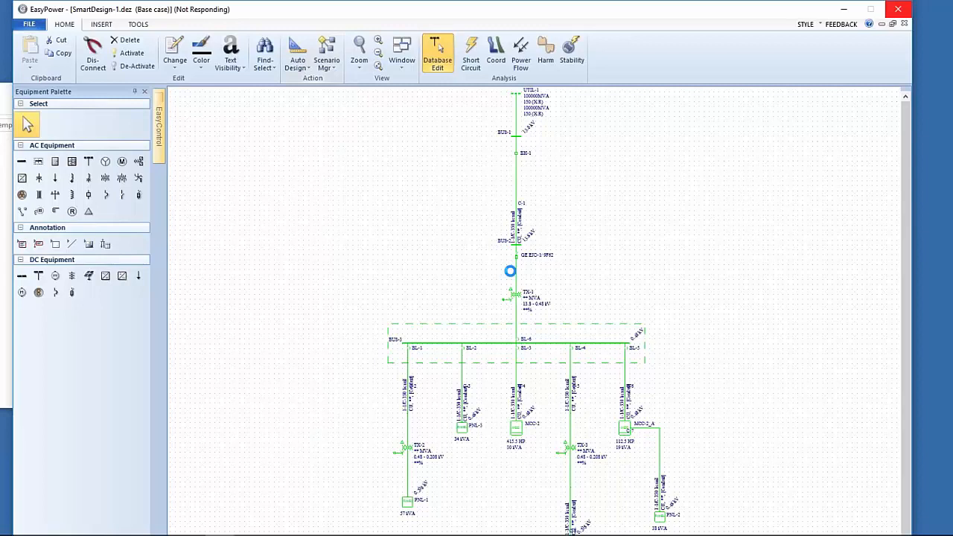
{"action": "left_click", "coordinate": [478, 63]}
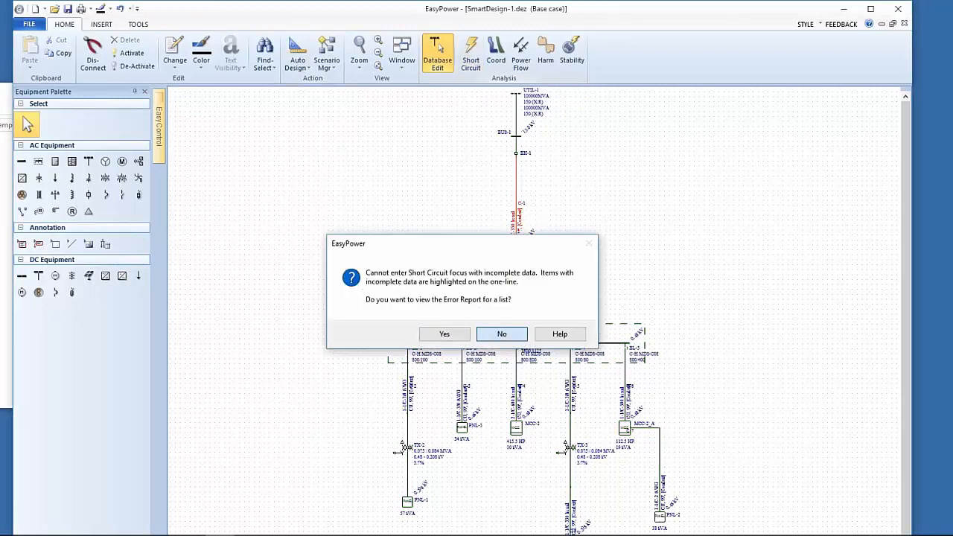
{"action": "left_click", "coordinate": [502, 333]}
- Set the length of cable C-1 to 80 ft and calculate its impedances
{"action": "double_click", "coordinate": [502, 193]}
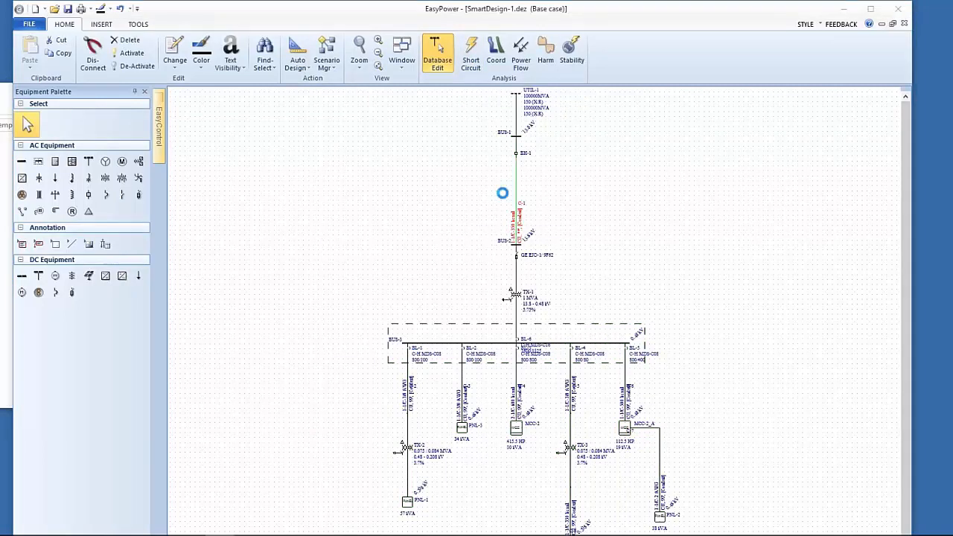
{"action": "left_click", "coordinate": [462, 292]}
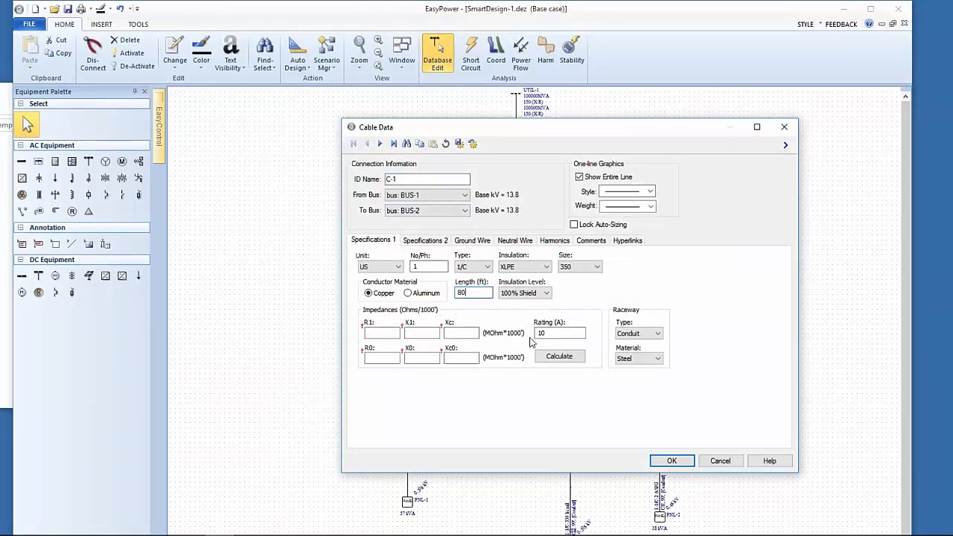
{"action": "left_click", "coordinate": [554, 356]}
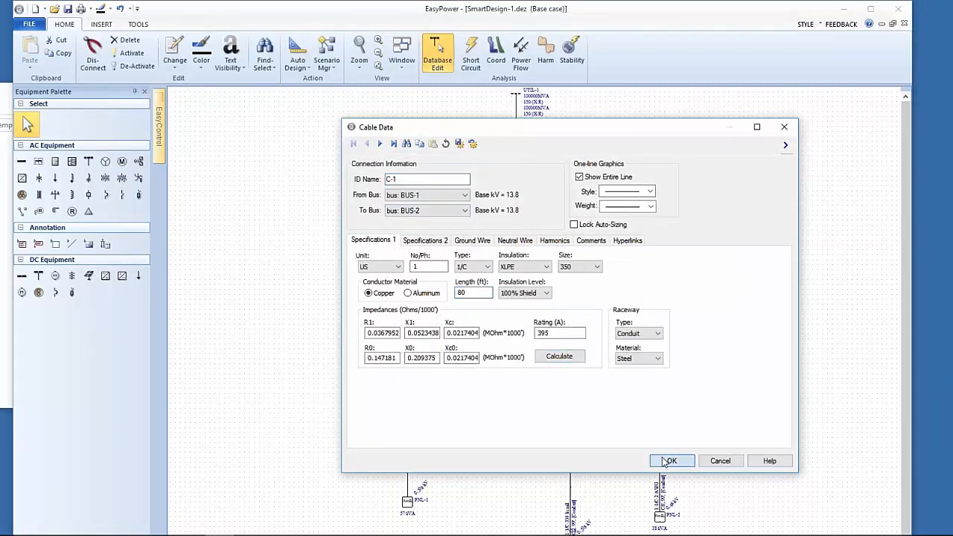
{"action": "left_click", "coordinate": [669, 461]}
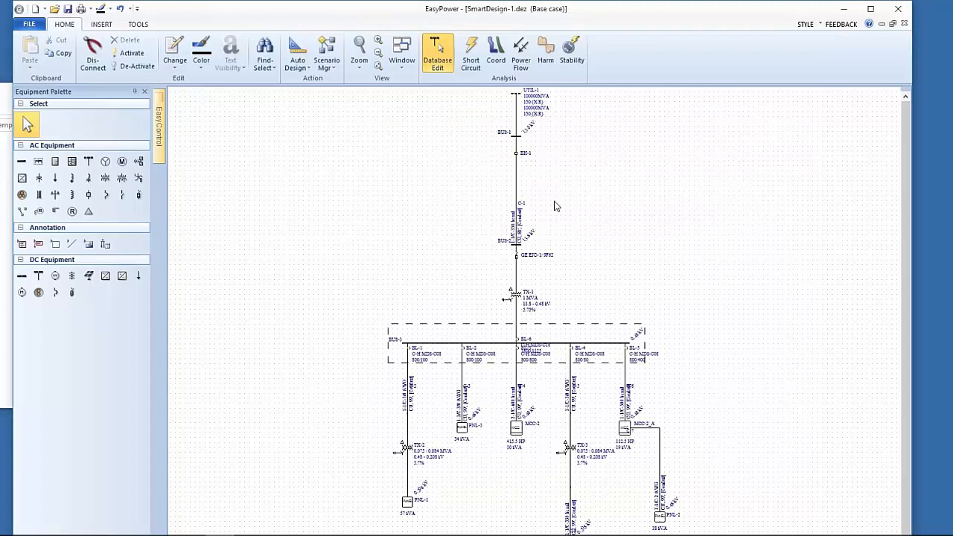
- Enter the Short Circuit focus, fault all buses of the redesigned system and examine the results around the downstream panels
{"action": "left_click", "coordinate": [471, 56]}
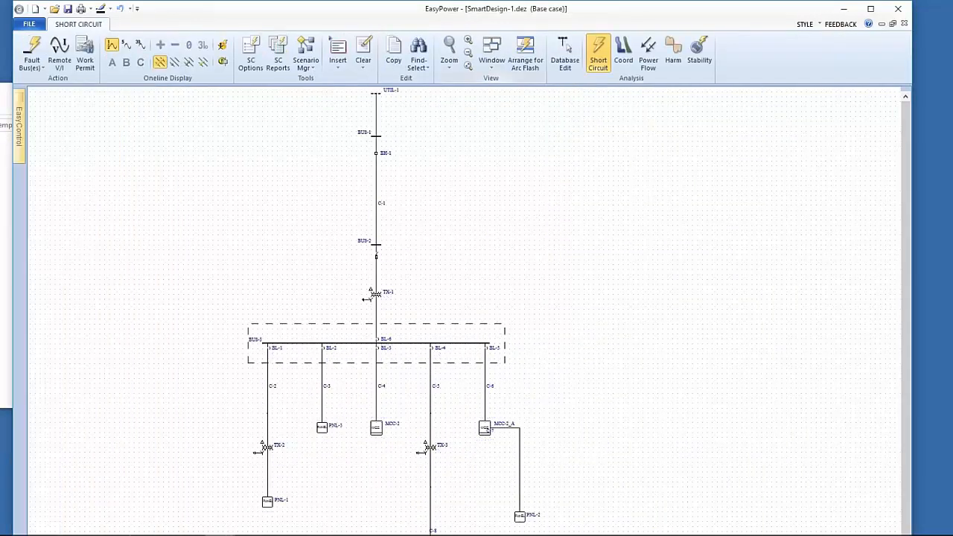
{"action": "left_click", "coordinate": [31, 50]}
{"action": "left_click_drag", "start_coordinate": [383, 398], "coordinate": [478, 181]}
{"action": "left_click", "coordinate": [421, 214]}
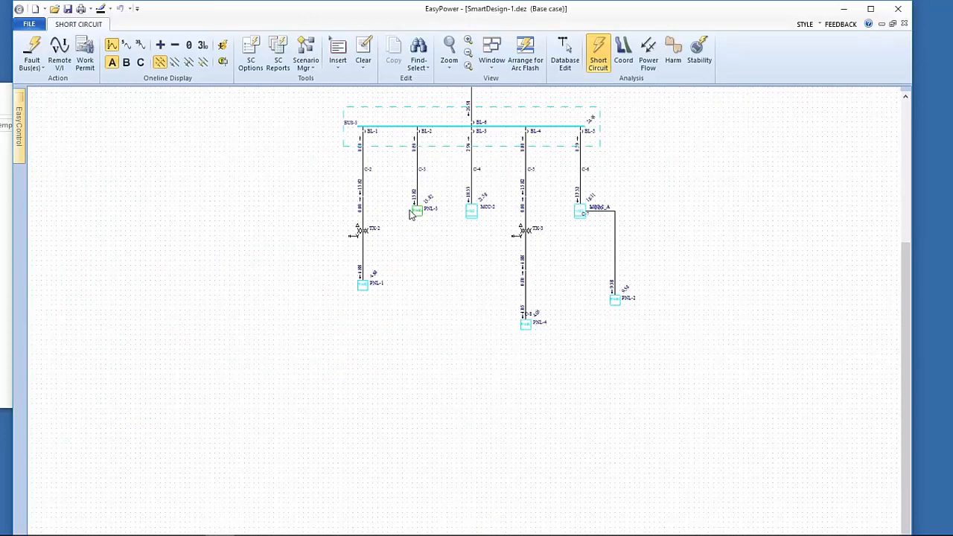
{"action": "left_click", "coordinate": [417, 213]}
{"action": "left_click", "coordinate": [419, 214]}
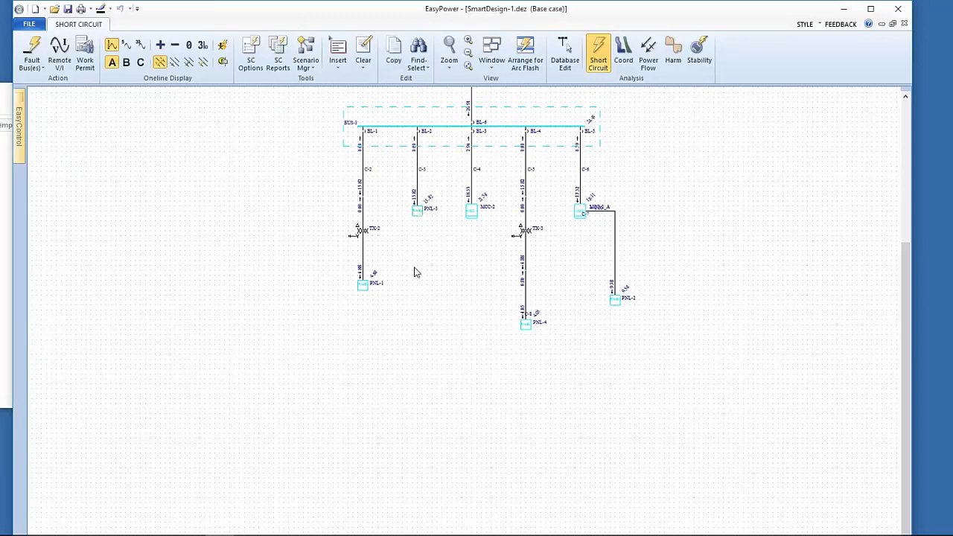
{"action": "right_click", "coordinate": [398, 400]}
{"action": "left_click", "coordinate": [367, 372]}
{"action": "scroll", "coordinate": [429, 293], "scroll_direction": "up", "scroll_amount": 3}
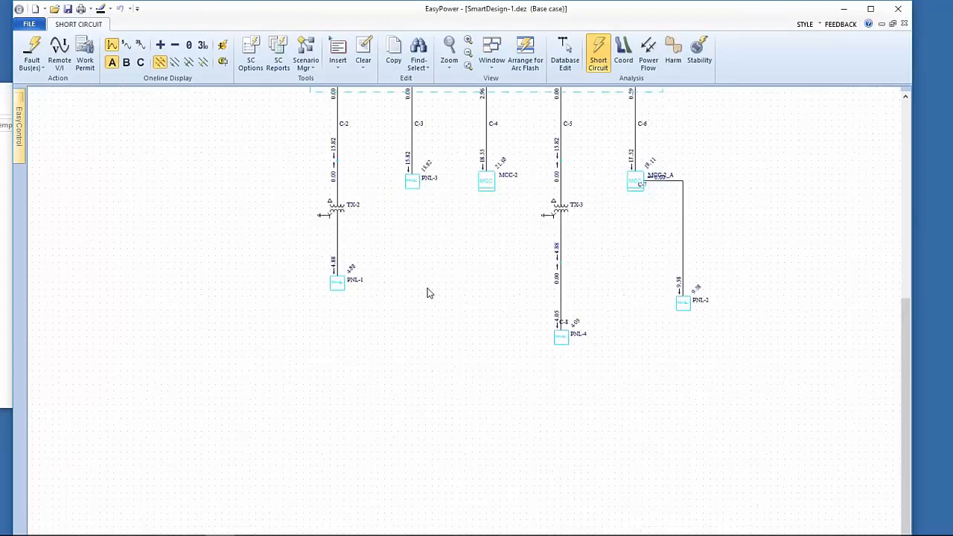
- Fault only panel PNL-3, then return to Database Edit and save the temporary changes to the database
{"action": "left_click", "coordinate": [336, 198]}
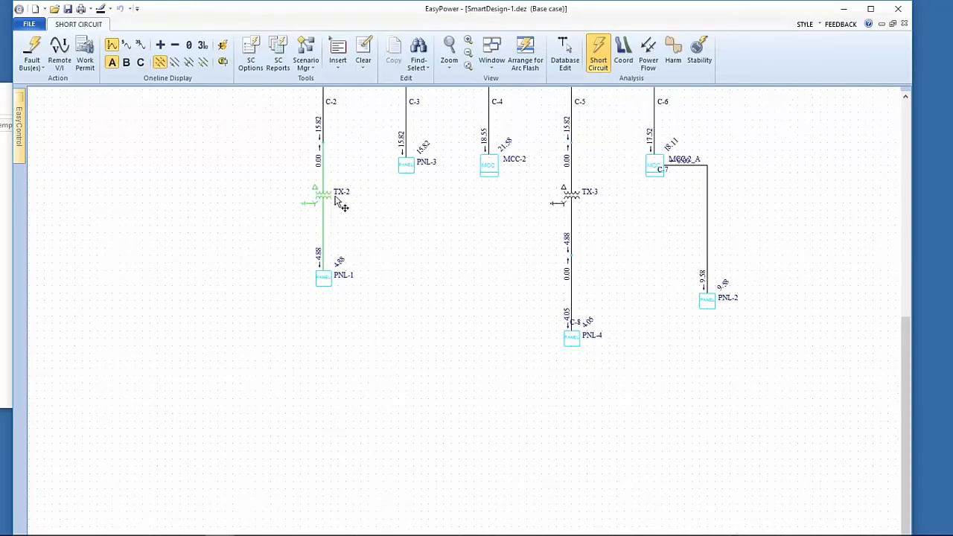
{"action": "left_click", "coordinate": [405, 166]}
{"action": "right_click", "coordinate": [346, 338]}
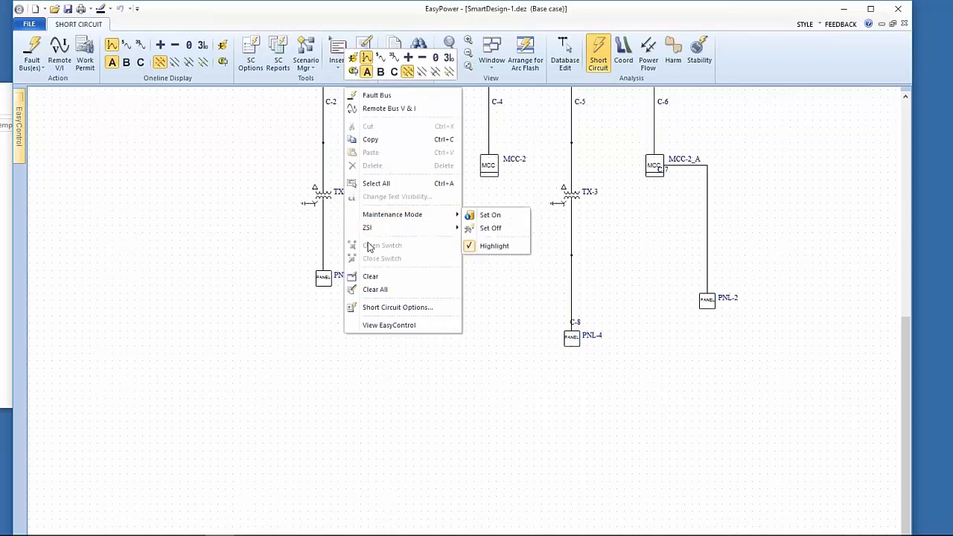
{"action": "left_click", "coordinate": [370, 276]}
{"action": "left_click", "coordinate": [565, 53]}
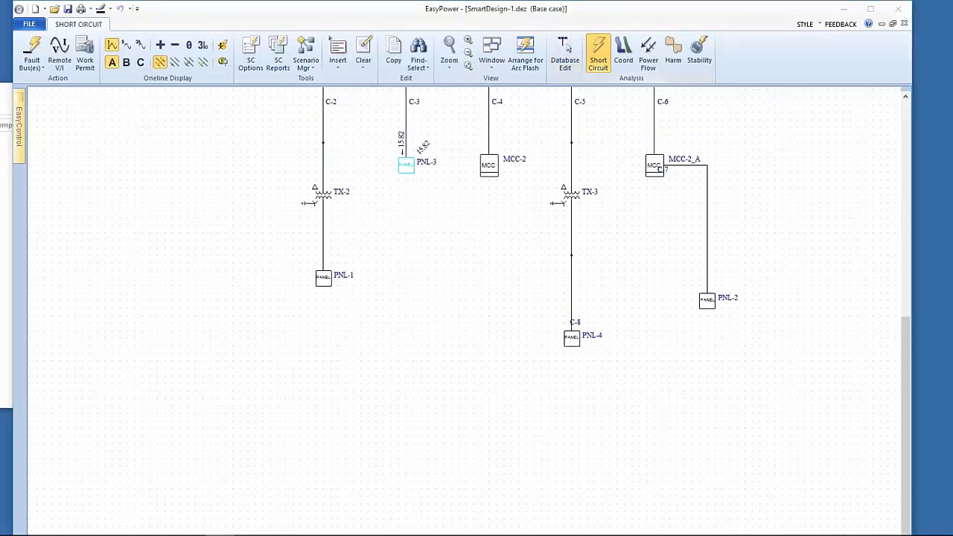
{"action": "left_click", "coordinate": [394, 330]}
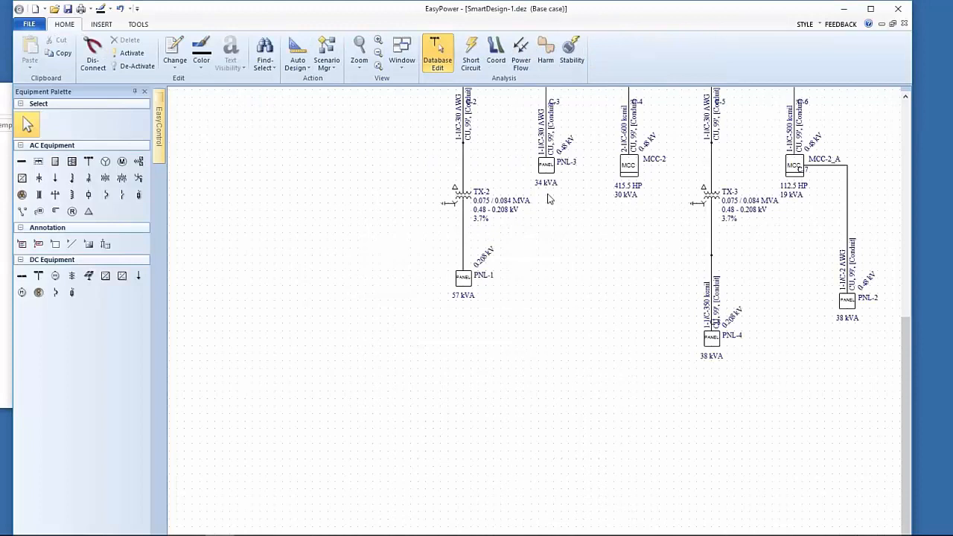
- Create a schedule for panel PNL-3 and place it in the empty area below the downstream panels
{"action": "left_click", "coordinate": [546, 166]}
{"action": "right_click", "coordinate": [389, 352]}
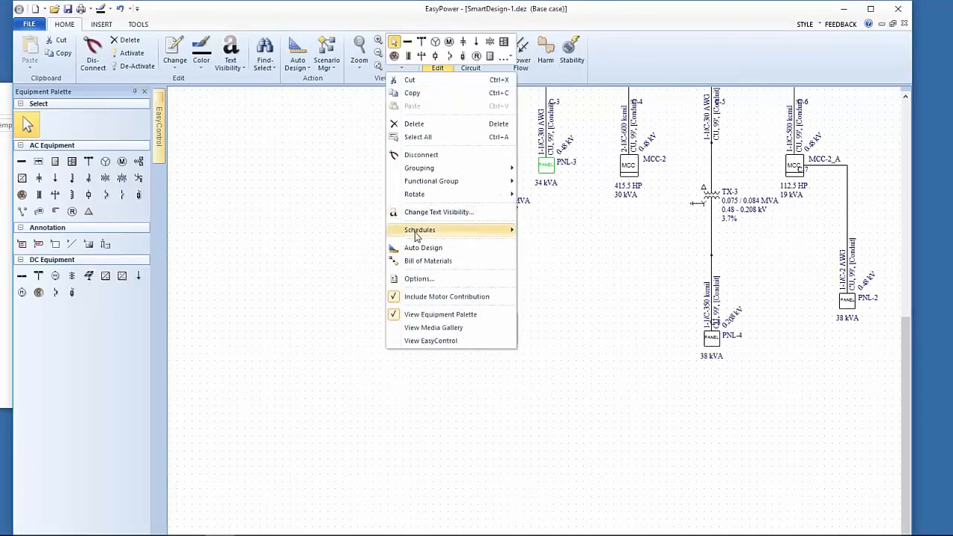
{"action": "mouse_move", "coordinate": [417, 235]}
{"action": "left_click", "coordinate": [551, 232]}
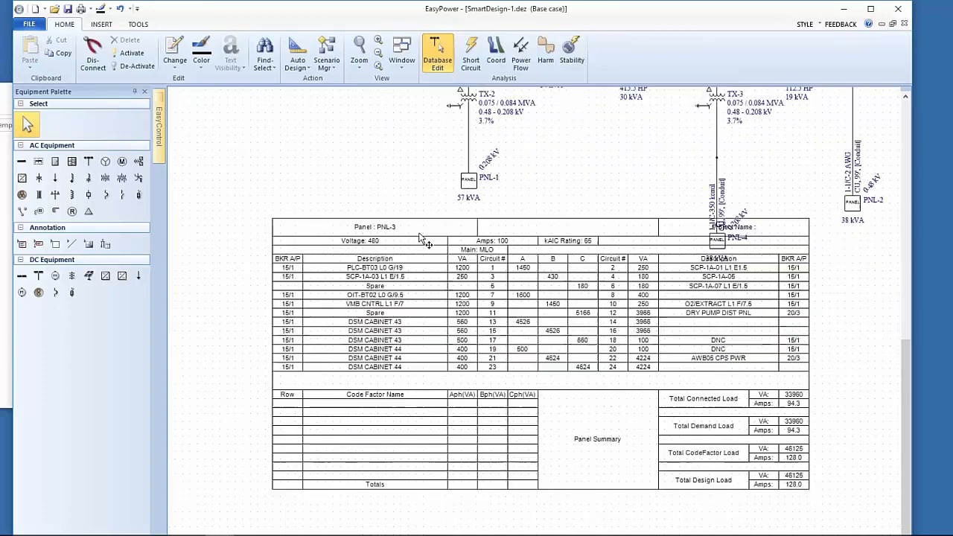
{"action": "left_click_drag", "start_coordinate": [419, 233], "coordinate": [400, 285]}
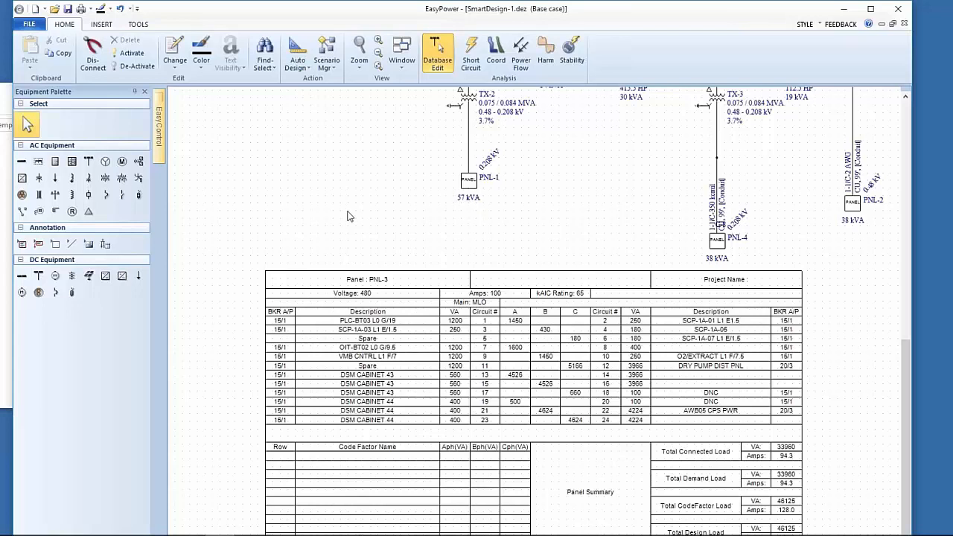
- Enter the Short Circuit focus and fault all buses
{"action": "left_click", "coordinate": [472, 59]}
{"action": "left_click", "coordinate": [37, 52]}
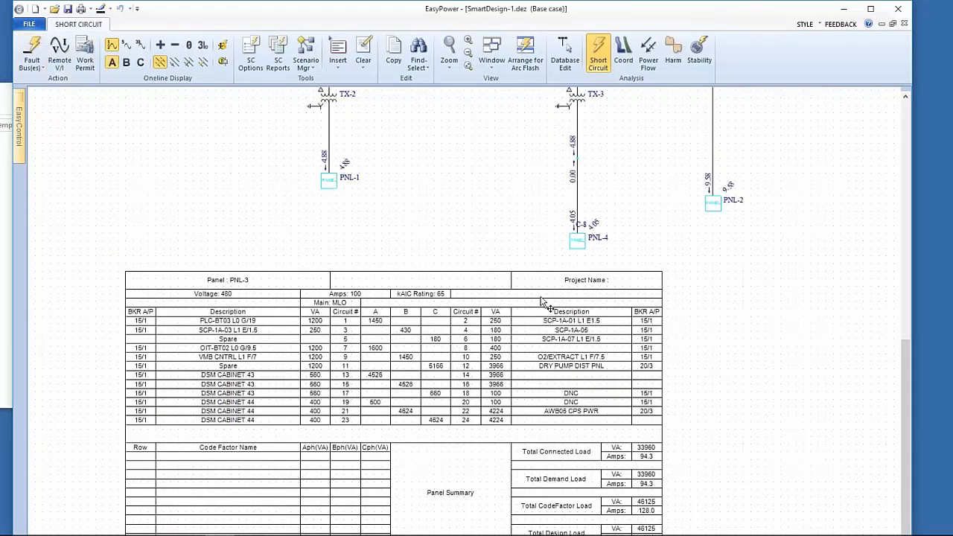
{"action": "right_click", "coordinate": [130, 150]}
{"action": "key", "text": "Escape"}
- Specify the custom panel schedule template for the Panel Schedule type in the file properties and update all existing schedules
{"action": "left_click", "coordinate": [29, 26]}
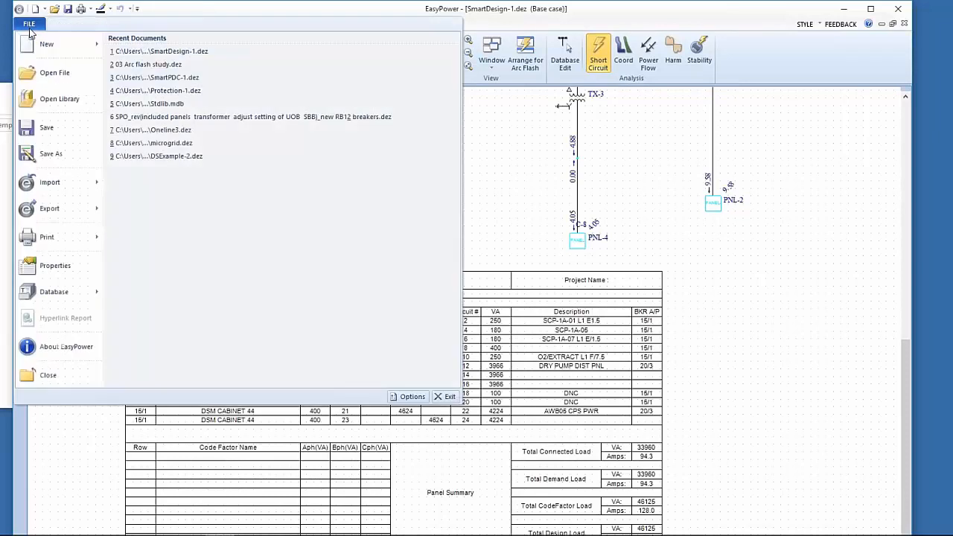
{"action": "left_click", "coordinate": [45, 268]}
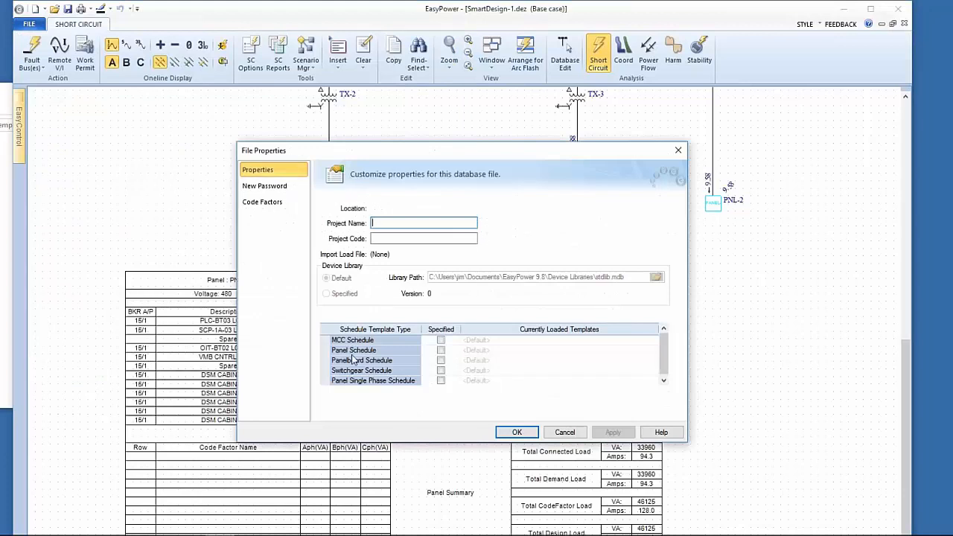
{"action": "left_click", "coordinate": [441, 350]}
{"action": "left_click", "coordinate": [649, 352]}
{"action": "left_click", "coordinate": [653, 350]}
{"action": "left_click", "coordinate": [426, 224]}
{"action": "left_click", "coordinate": [734, 432]}
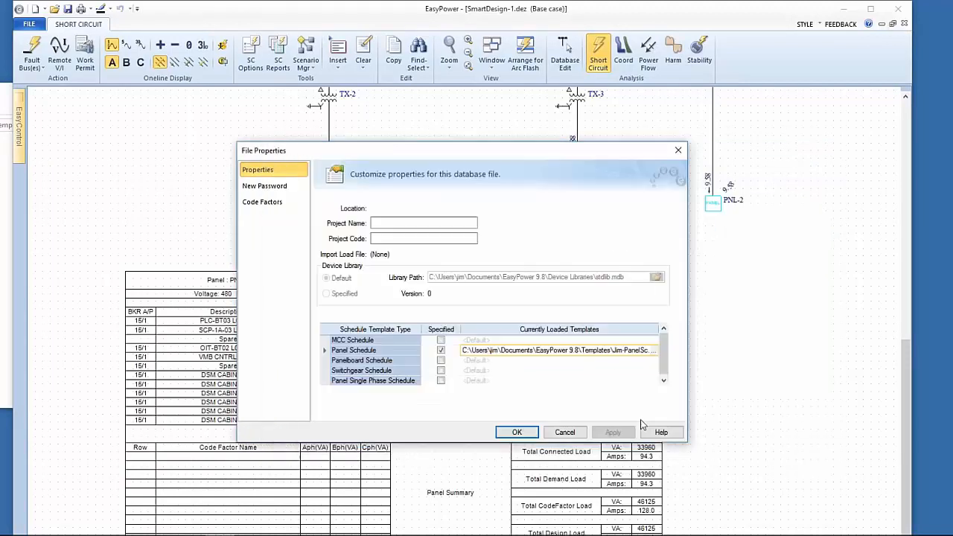
{"action": "left_click", "coordinate": [519, 433]}
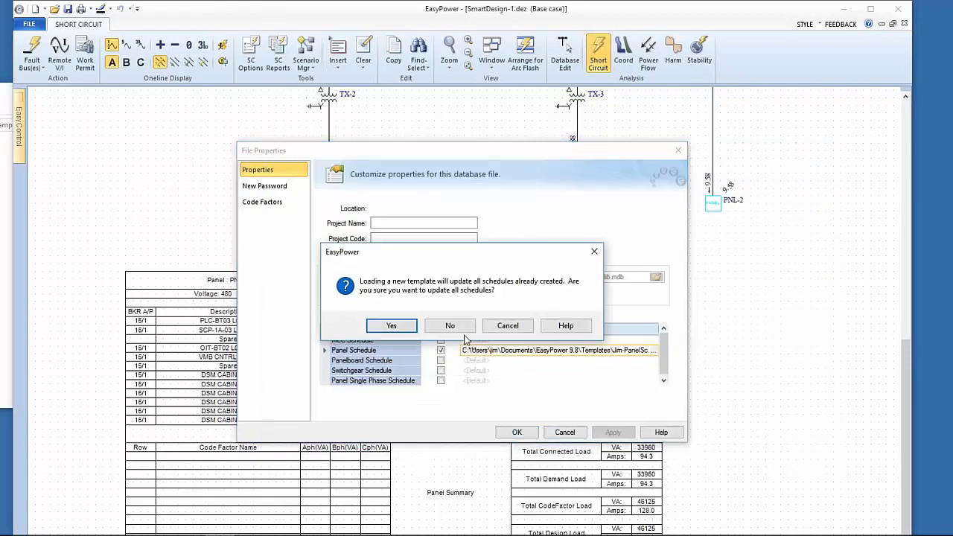
{"action": "left_click", "coordinate": [389, 326]}
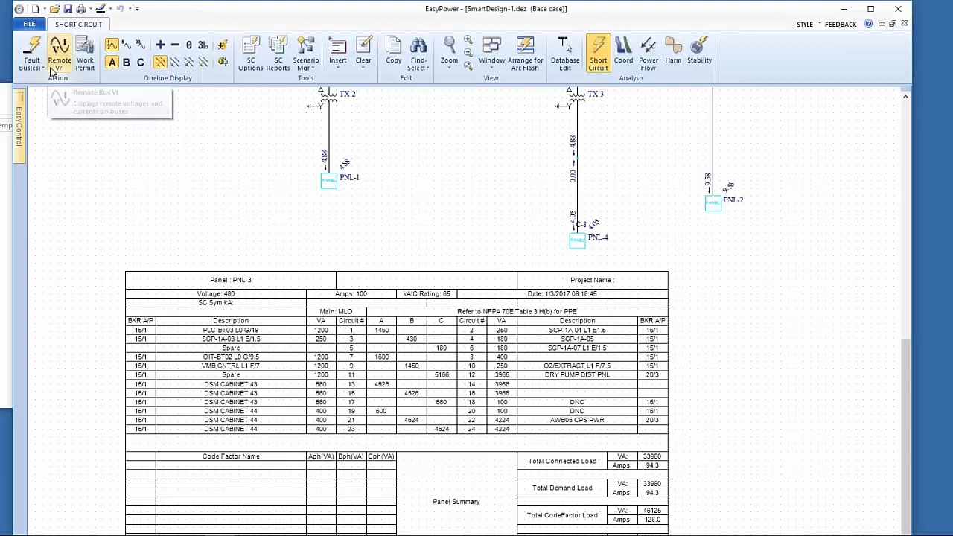
- Fault the buses and store both the symmetrical kA and the arc flash results in the database
{"action": "left_click", "coordinate": [36, 47]}
{"action": "left_click", "coordinate": [42, 67]}
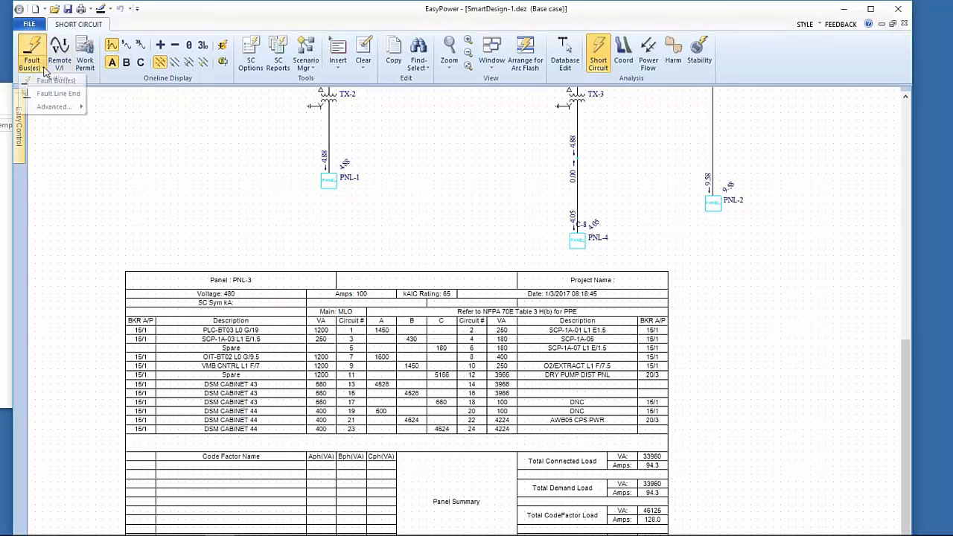
{"action": "mouse_move", "coordinate": [43, 106]}
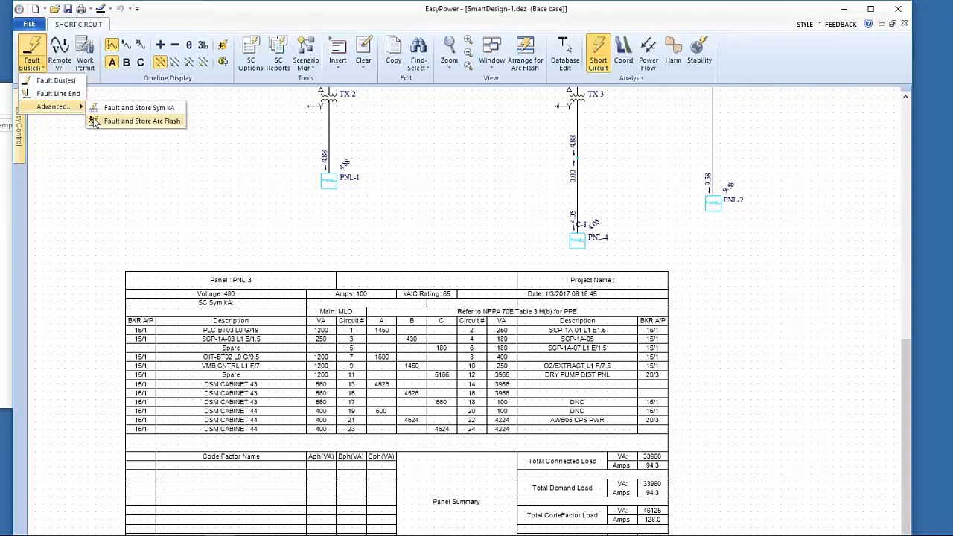
{"action": "left_click", "coordinate": [114, 122]}
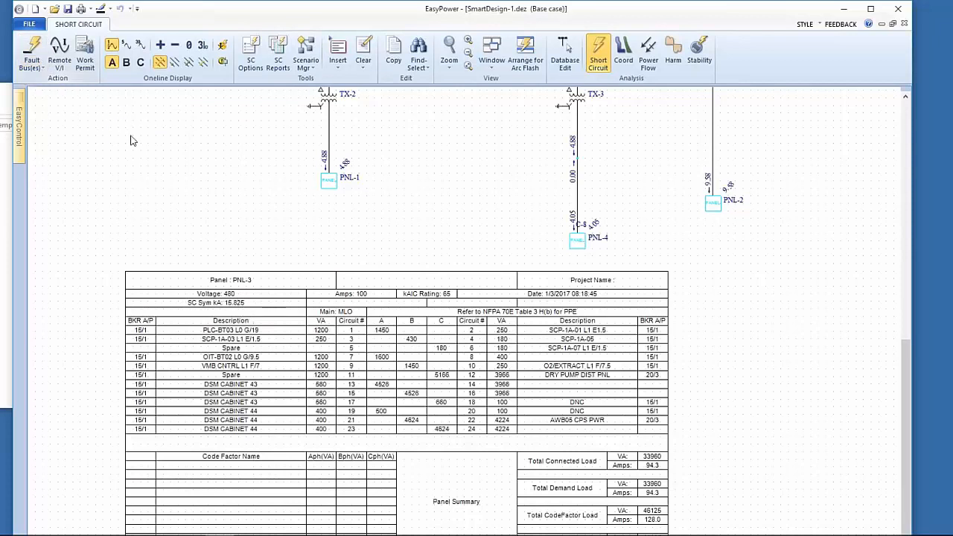
{"action": "left_click", "coordinate": [43, 67]}
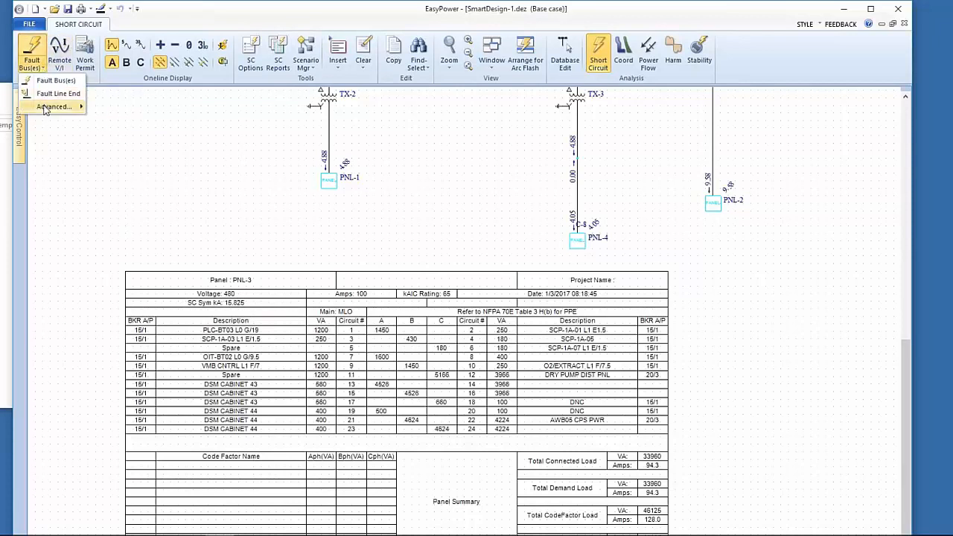
{"action": "mouse_move", "coordinate": [43, 107]}
{"action": "left_click", "coordinate": [131, 125]}
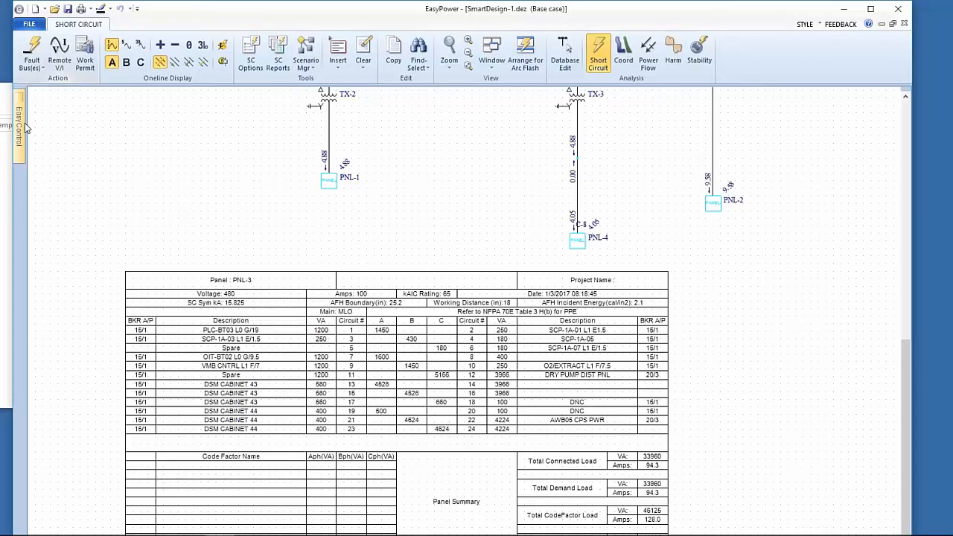
- Create a new drawing from the selected TX-2 and PNL-1 branch
{"action": "mouse_move", "coordinate": [24, 128]}
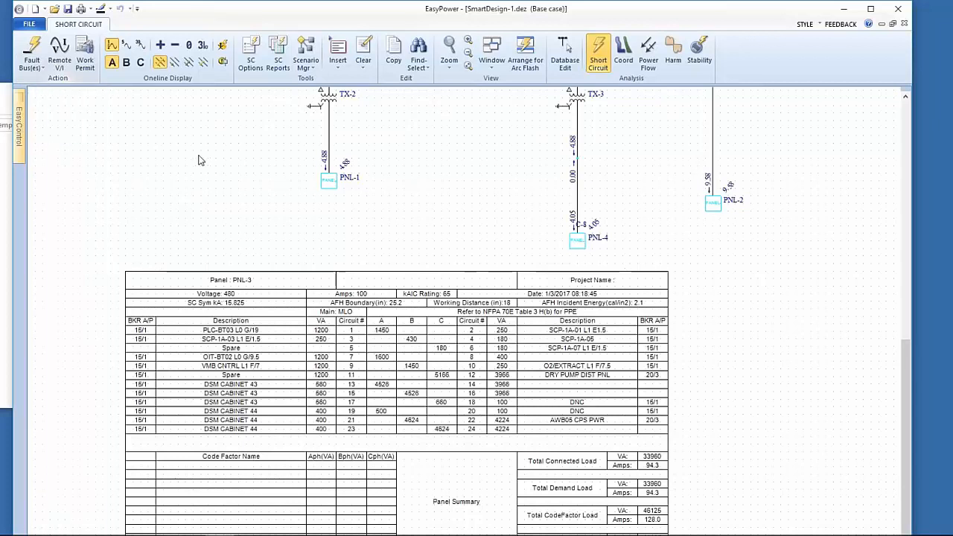
{"action": "left_click_drag", "start_coordinate": [259, 140], "coordinate": [424, 240]}
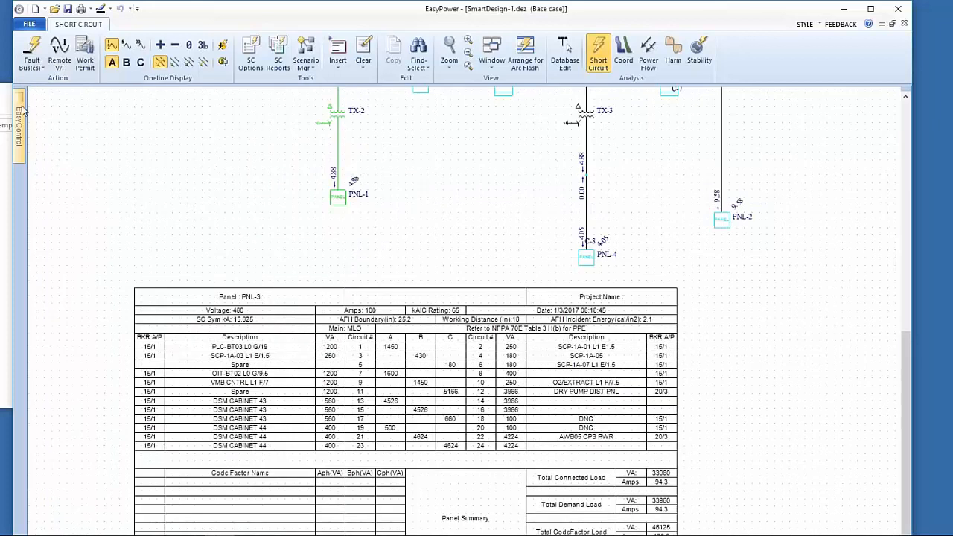
{"action": "mouse_move", "coordinate": [24, 112]}
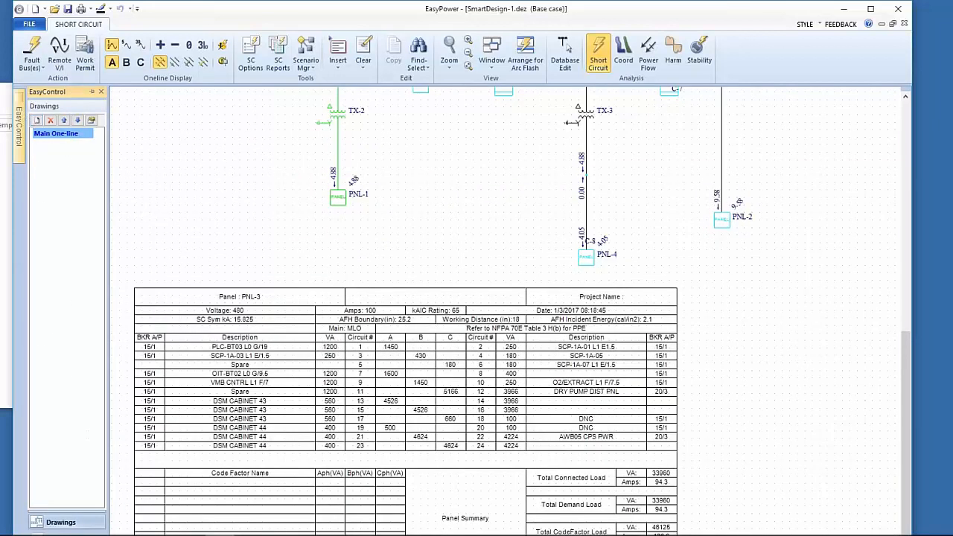
{"action": "left_click", "coordinate": [37, 120]}
{"action": "left_click", "coordinate": [227, 266]}
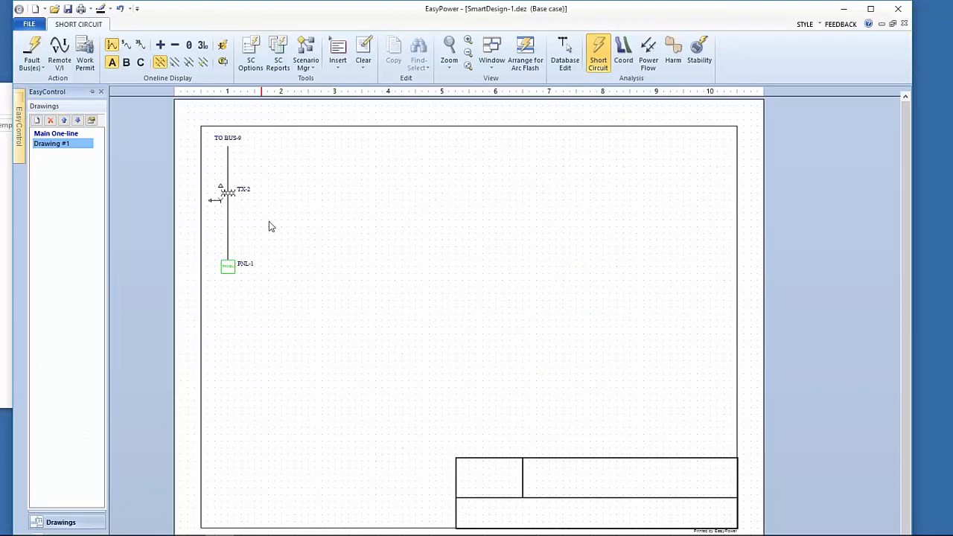
{"action": "right_click", "coordinate": [307, 140]}
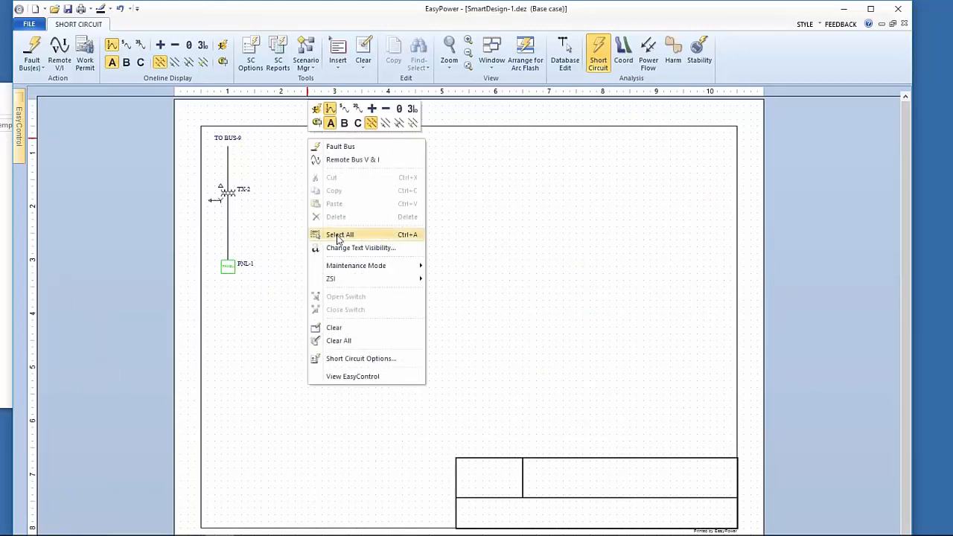
{"action": "mouse_move", "coordinate": [355, 272]}
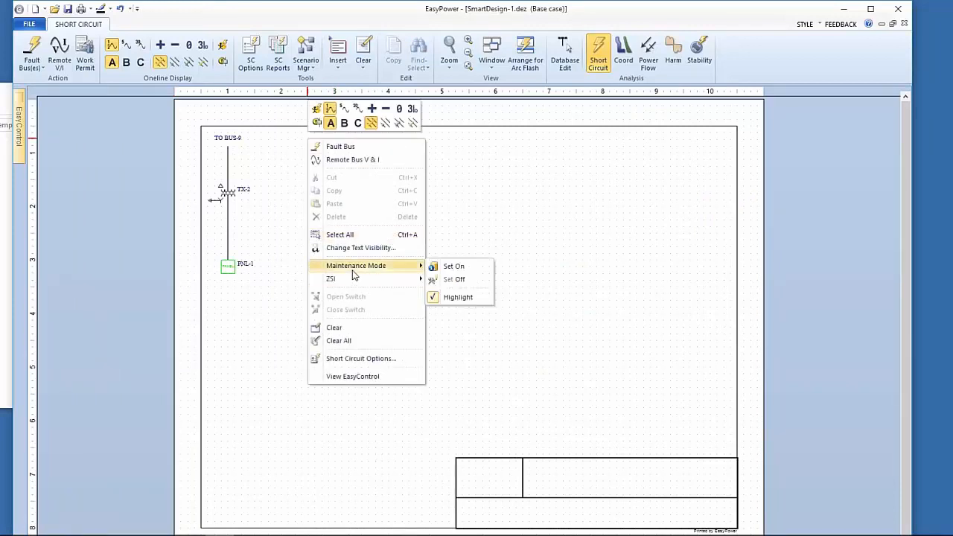
{"action": "left_click", "coordinate": [286, 191]}
- Return to Database Edit, saving the temporary changes, and create a schedule for panel PNL-1 on Drawing #1
{"action": "left_click", "coordinate": [564, 54]}
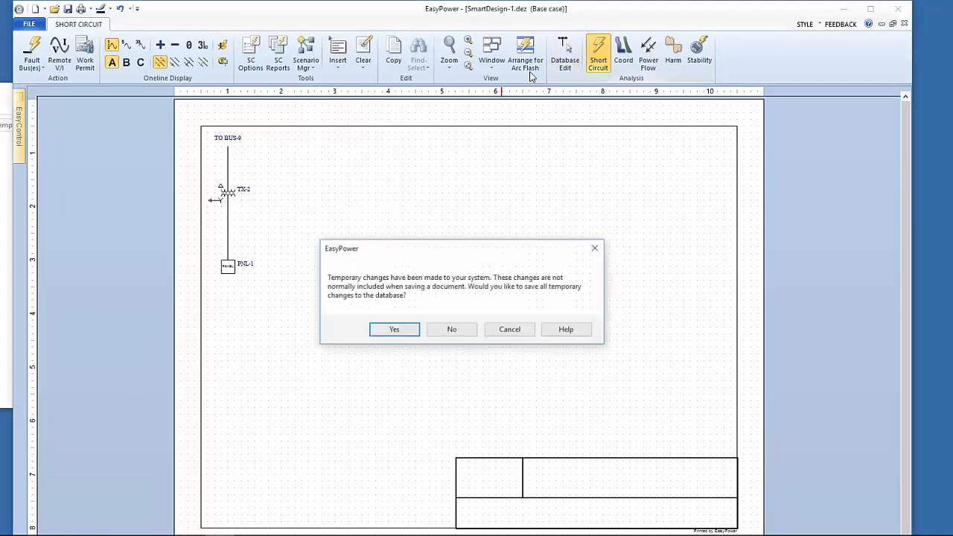
{"action": "left_click", "coordinate": [395, 330]}
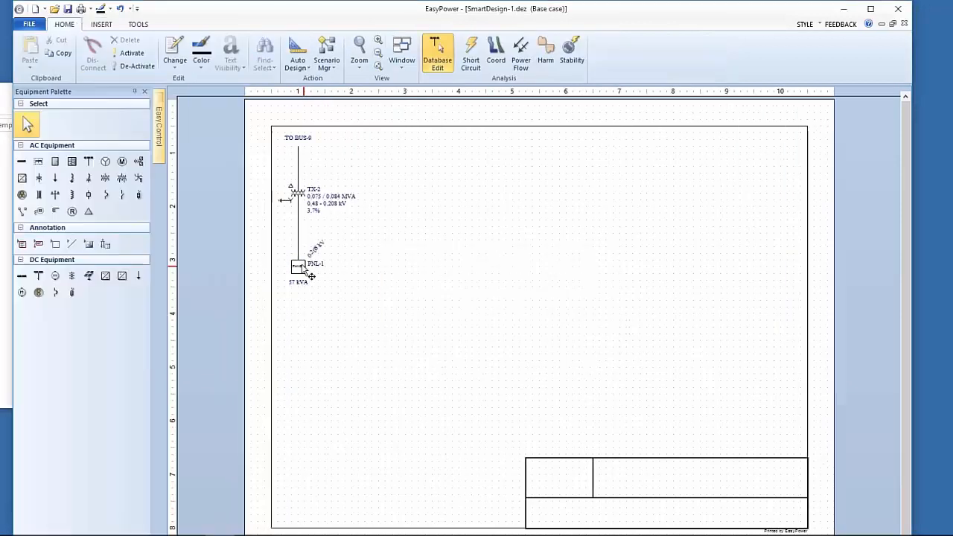
{"action": "right_click", "coordinate": [480, 153]}
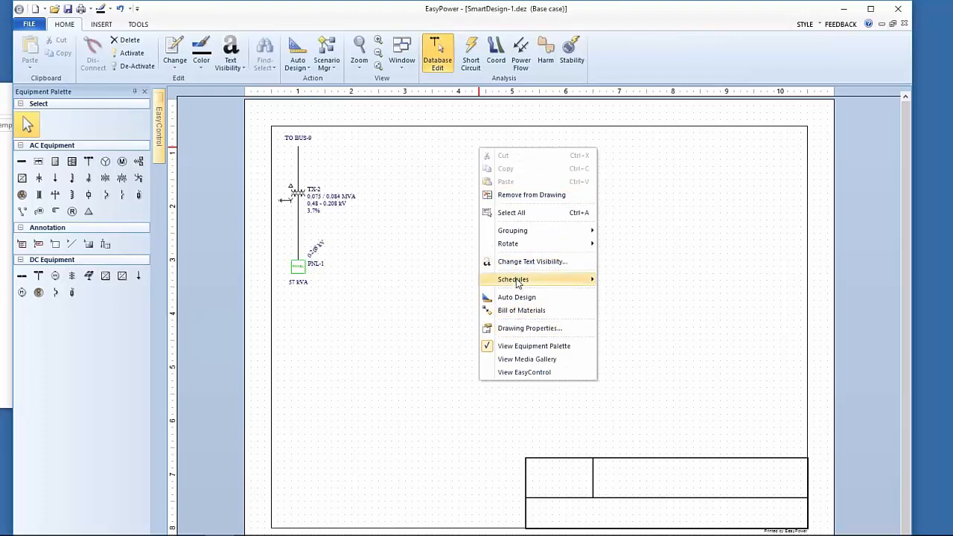
{"action": "mouse_move", "coordinate": [529, 282]}
{"action": "left_click", "coordinate": [607, 282]}
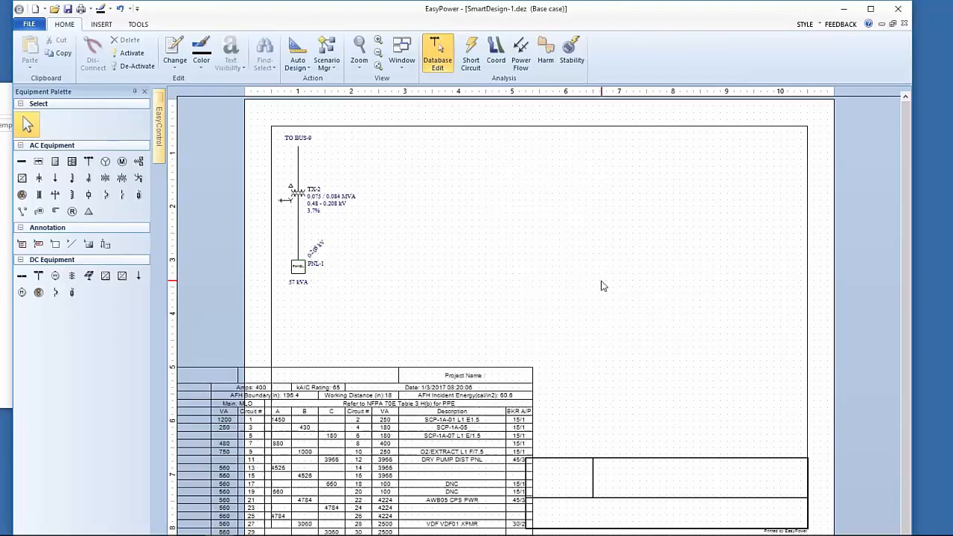
- Arrange the drawing sheet with the PNL-1 schedule just above the title block and the TX-2/PNL-1 branch in the lower-left corner
{"action": "left_click_drag", "start_coordinate": [439, 370], "coordinate": [672, 154]}
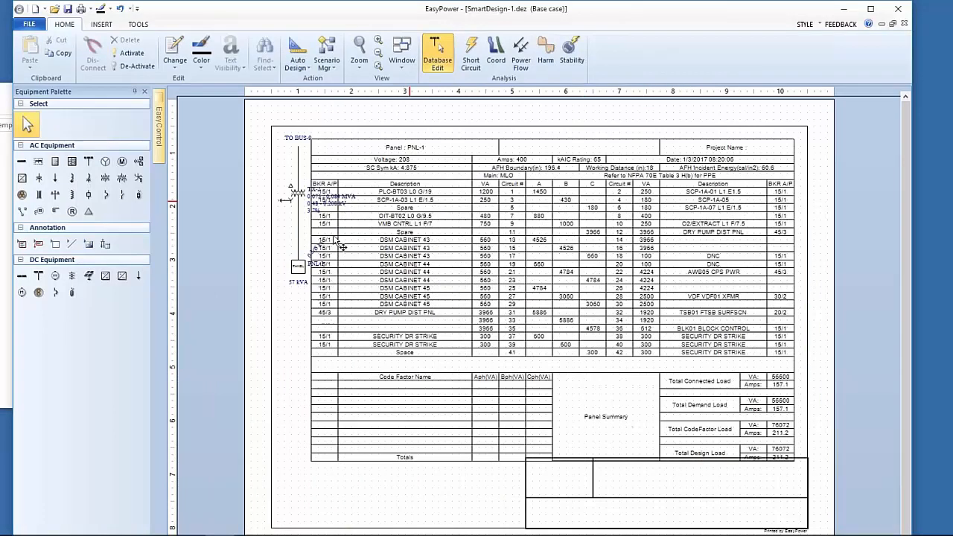
{"action": "left_click_drag", "start_coordinate": [294, 290], "coordinate": [289, 160]}
{"action": "left_click_drag", "start_coordinate": [301, 199], "coordinate": [288, 428]}
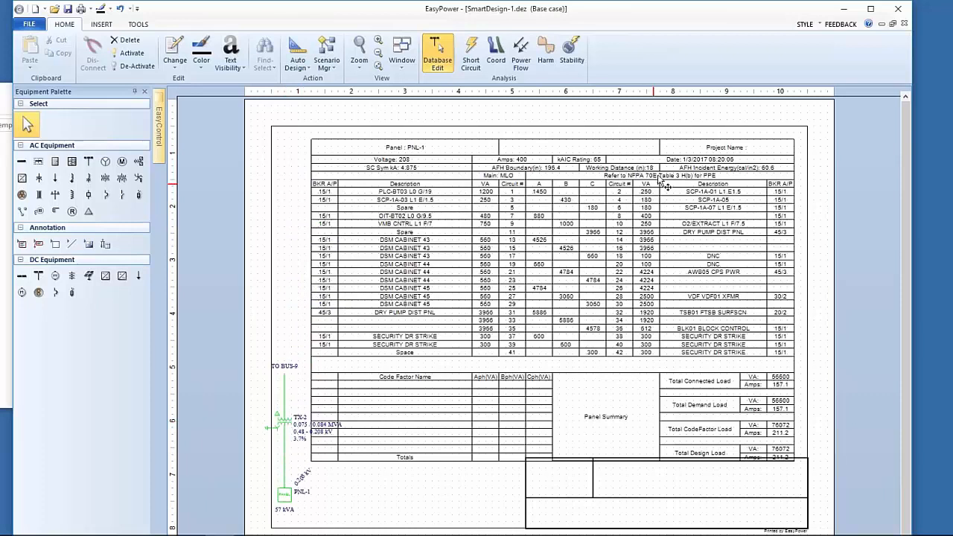
{"action": "left_click", "coordinate": [496, 182]}
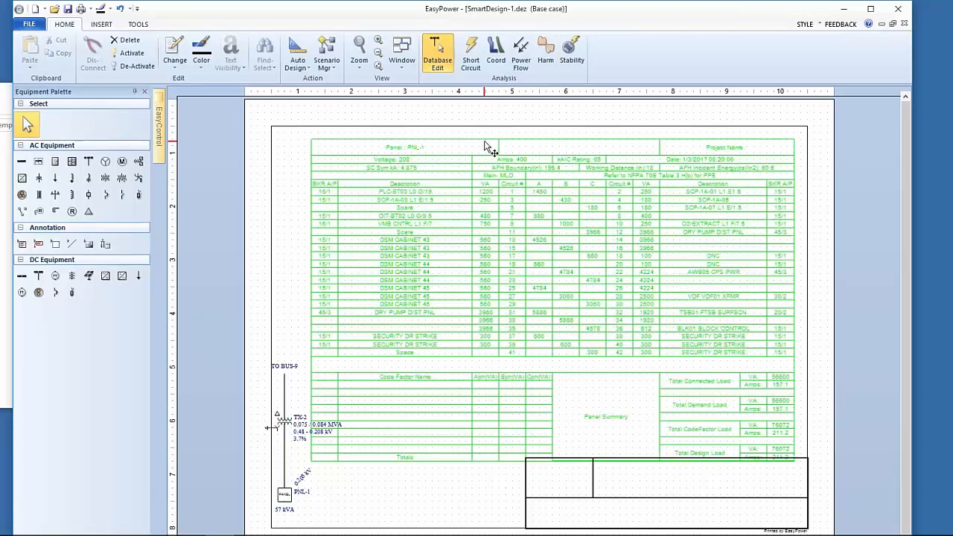
{"action": "left_click_drag", "start_coordinate": [485, 145], "coordinate": [478, 139]}
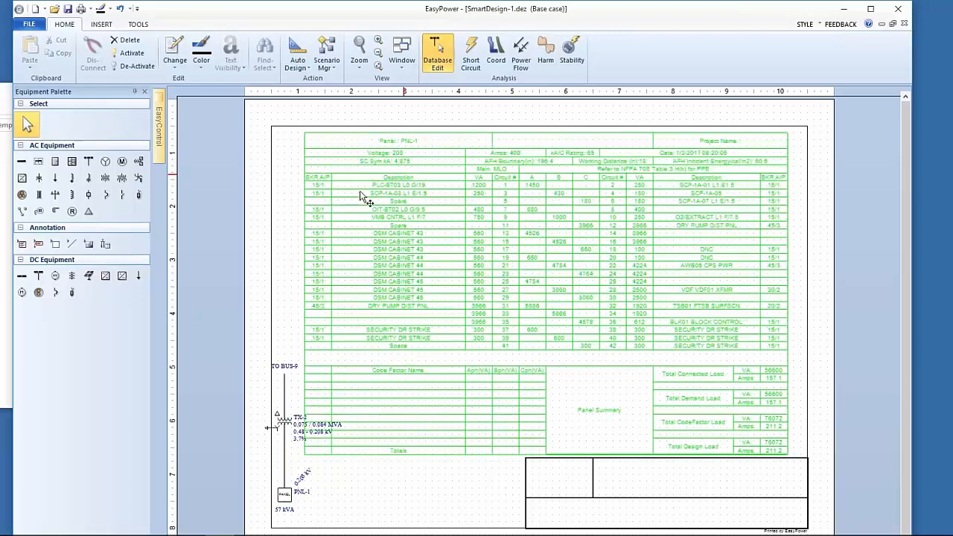
{"action": "left_click", "coordinate": [285, 187]}
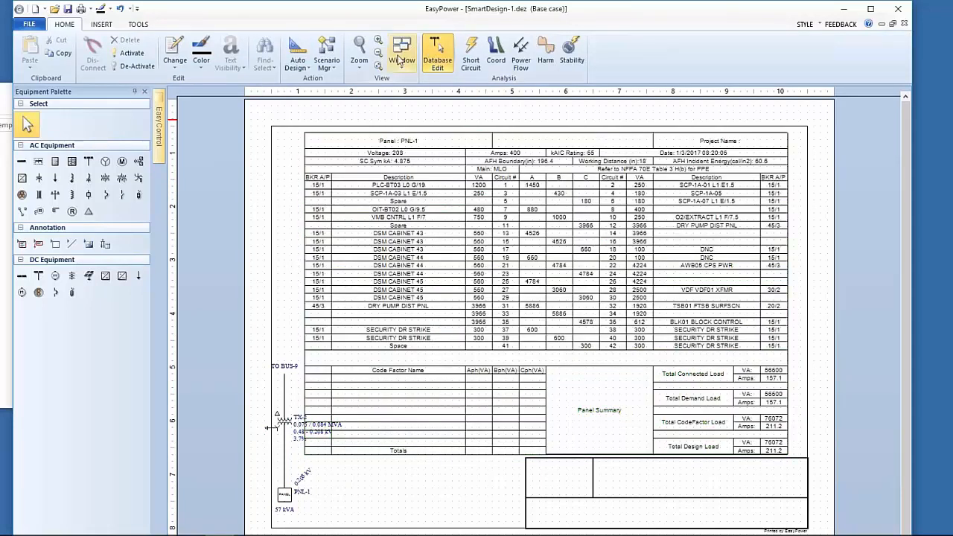
{"action": "left_click", "coordinate": [30, 24]}
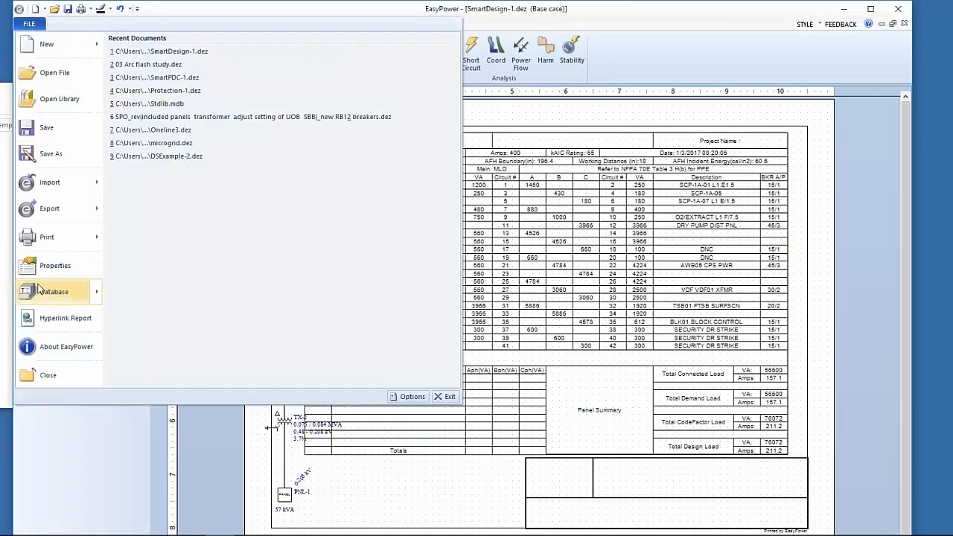
{"action": "left_click", "coordinate": [55, 266]}
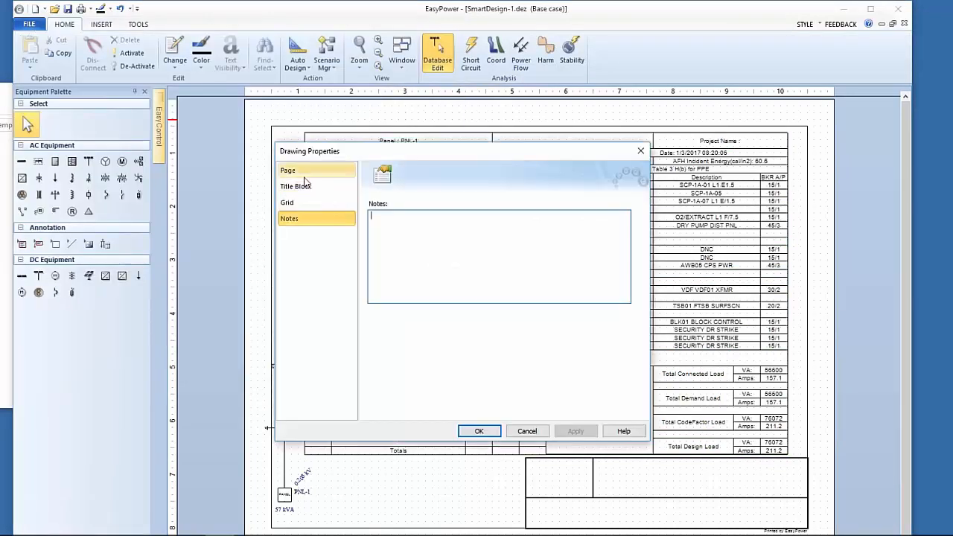
{"action": "left_click", "coordinate": [479, 431]}
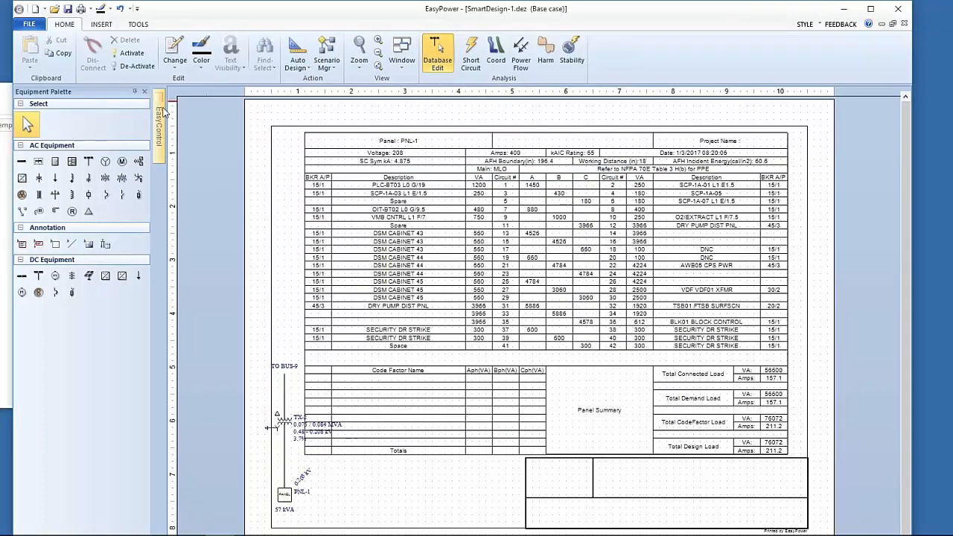
{"action": "left_click", "coordinate": [176, 121]}
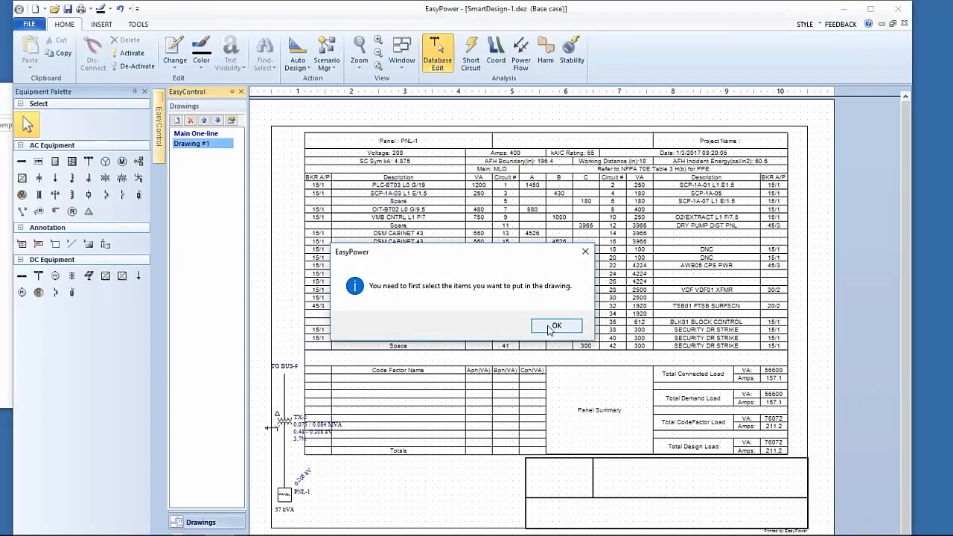
{"action": "left_click", "coordinate": [555, 327]}
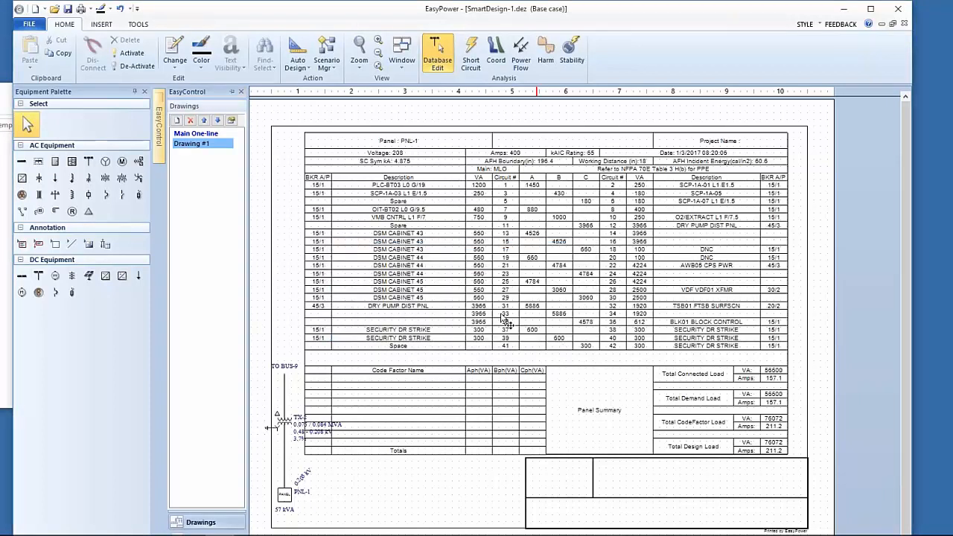
- Return to the Main One-line and revert the Panel Schedule template to the default, updating all existing schedules
{"action": "double_click", "coordinate": [195, 134]}
{"action": "left_click", "coordinate": [332, 222]}
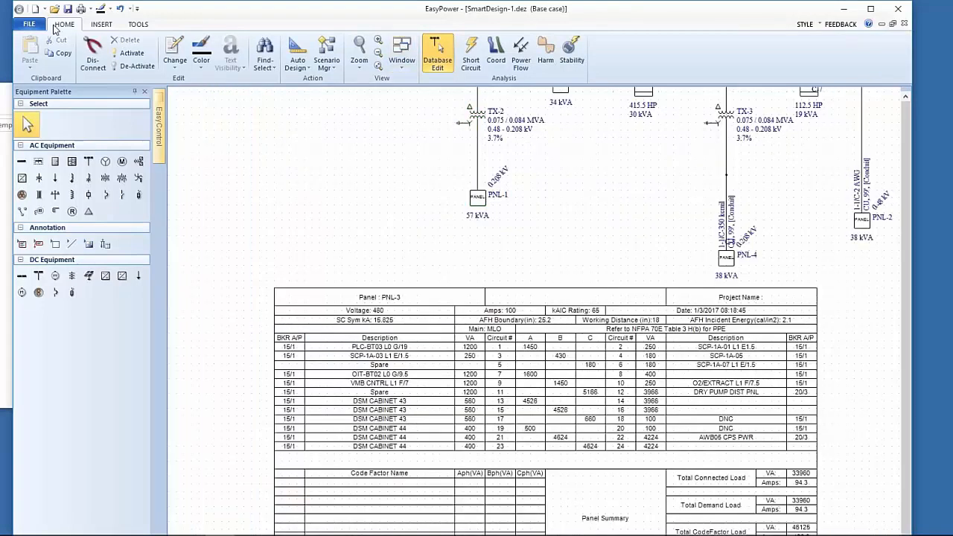
{"action": "left_click", "coordinate": [29, 24]}
{"action": "left_click", "coordinate": [56, 268]}
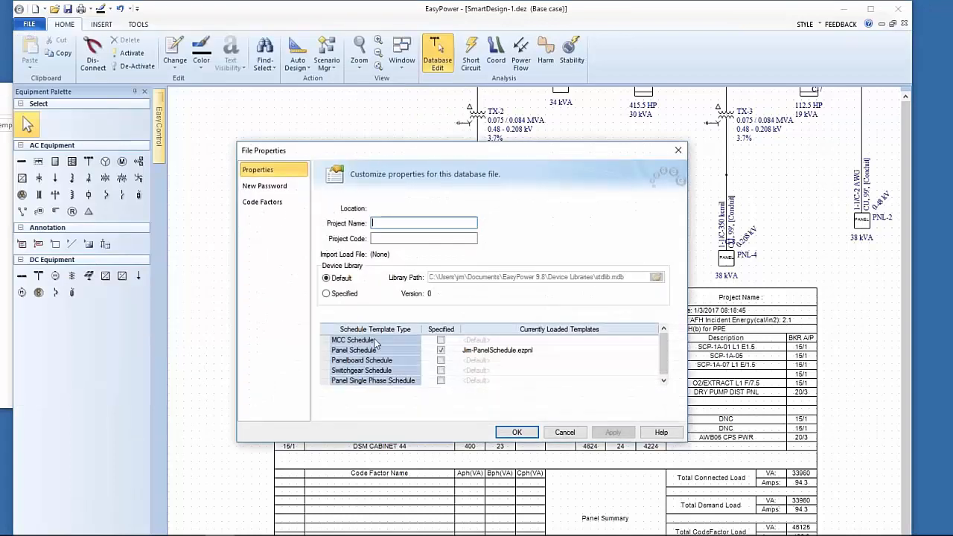
{"action": "left_click", "coordinate": [442, 351]}
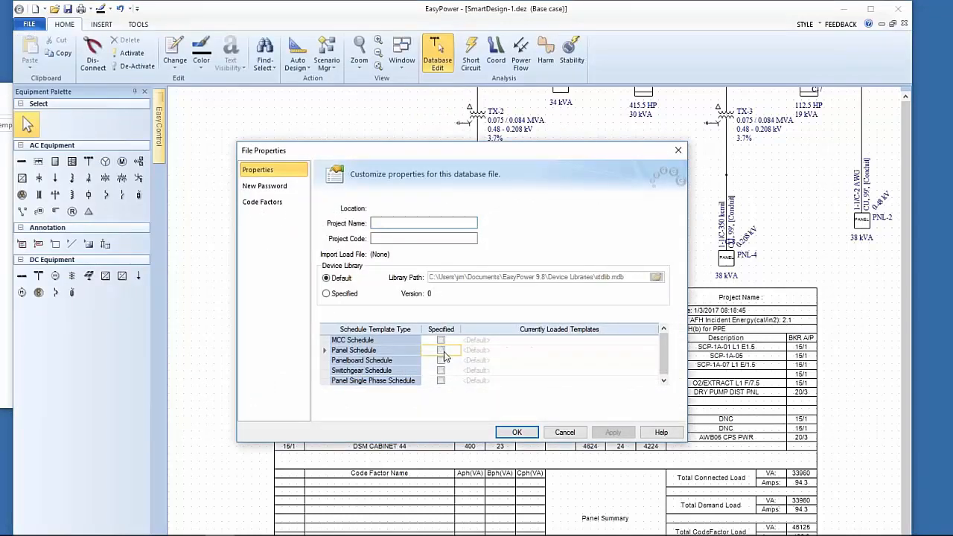
{"action": "left_click", "coordinate": [517, 432]}
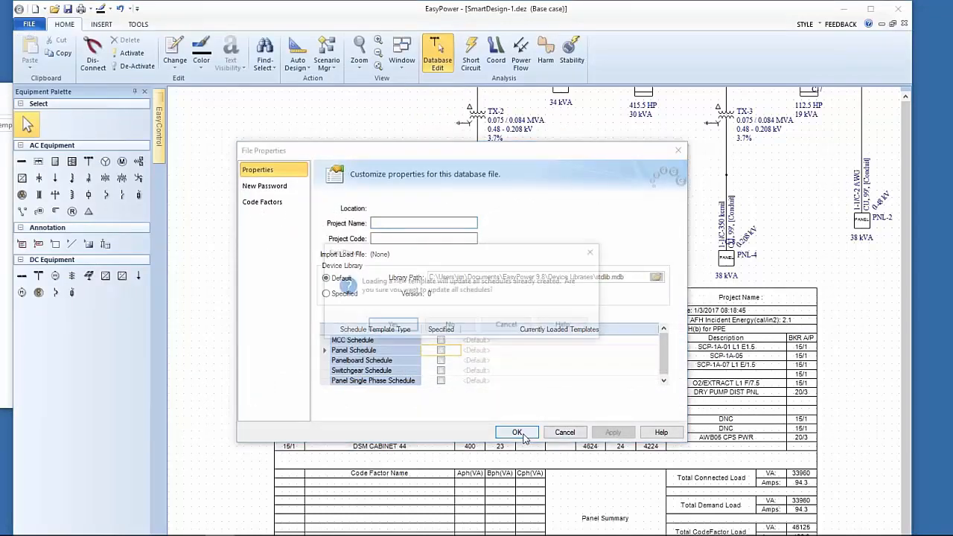
{"action": "left_click", "coordinate": [408, 328]}
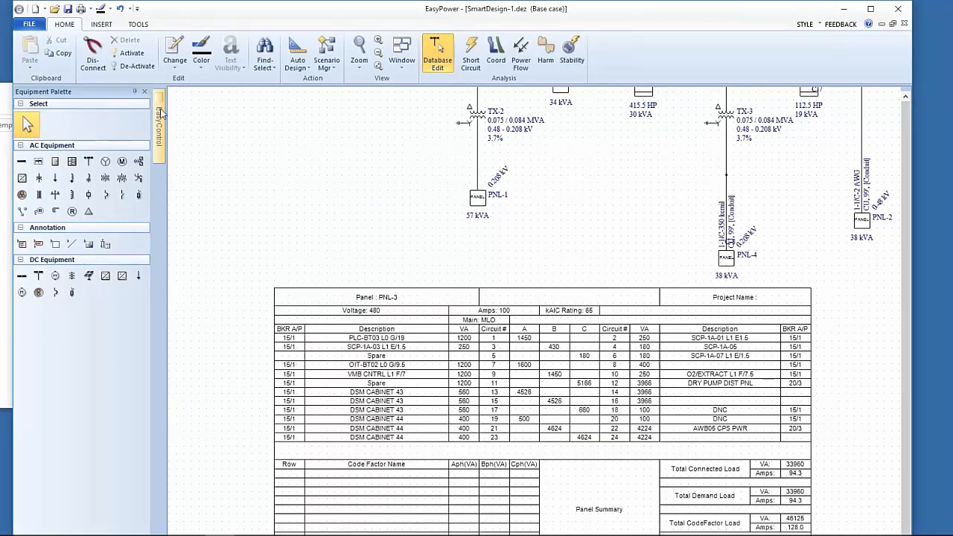
- Open Drawing #1 and fault its buses in Short Circuit
{"action": "mouse_move", "coordinate": [162, 119]}
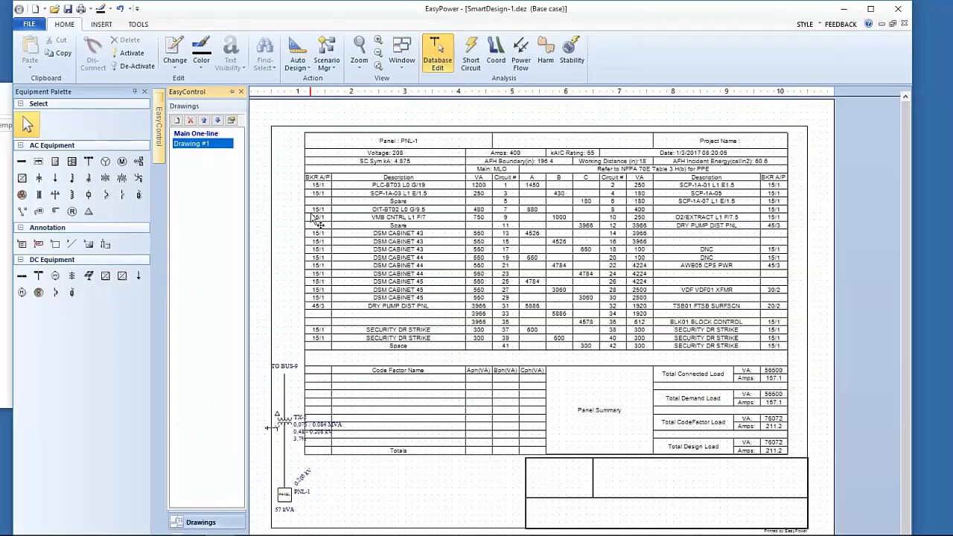
{"action": "left_click", "coordinate": [259, 163]}
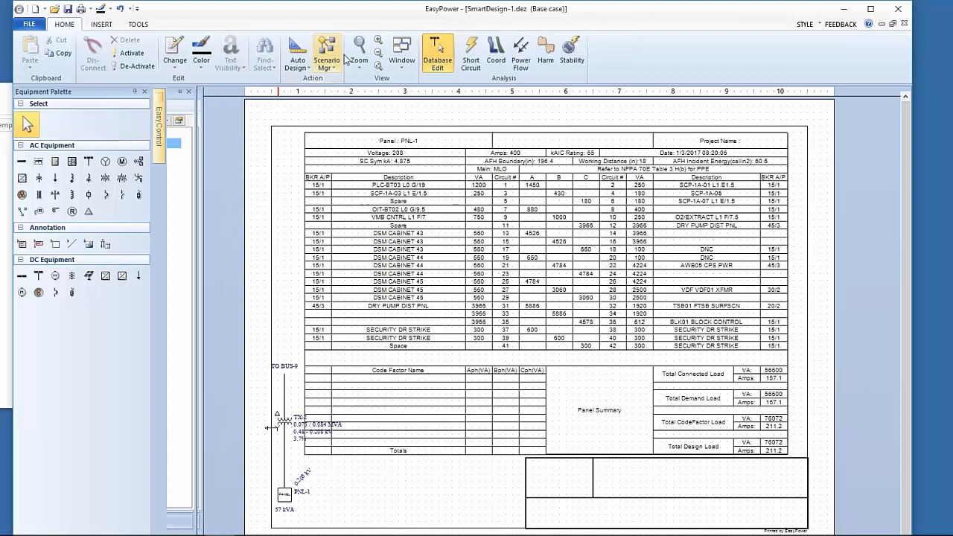
{"action": "left_click", "coordinate": [470, 52]}
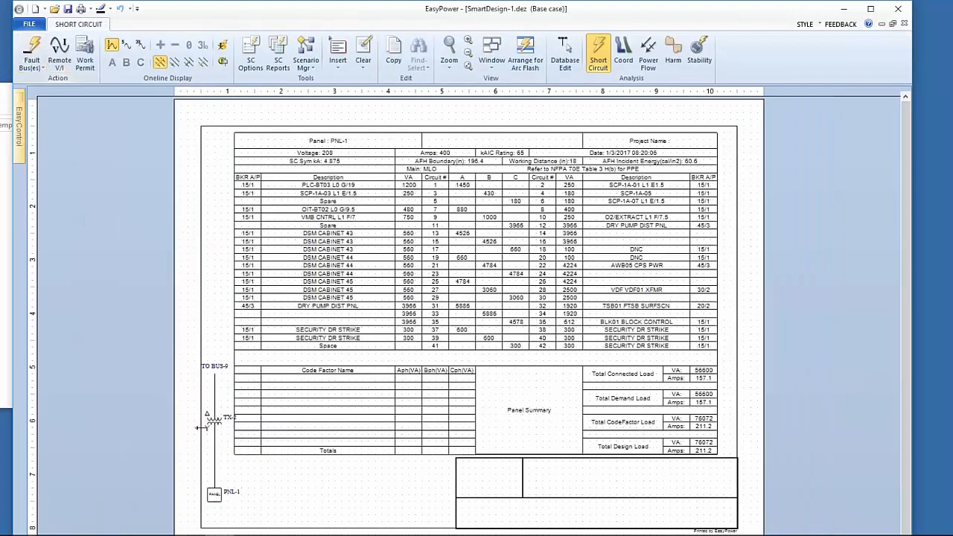
{"action": "left_click", "coordinate": [35, 53]}
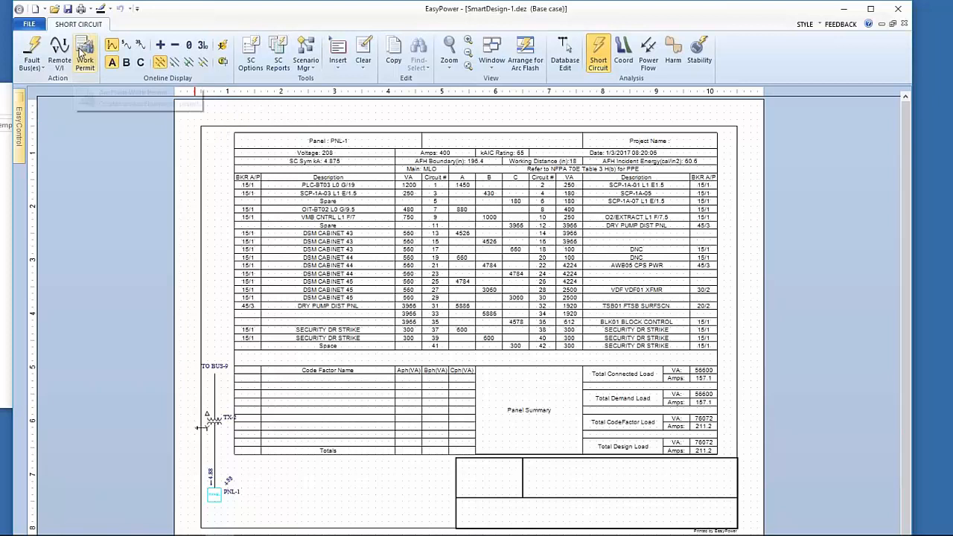
- Compare the panel schedules and fault display on the Main One-line and Drawing #1, finishing on the Main One-line
{"action": "left_click", "coordinate": [18, 108]}
{"action": "left_click", "coordinate": [49, 134]}
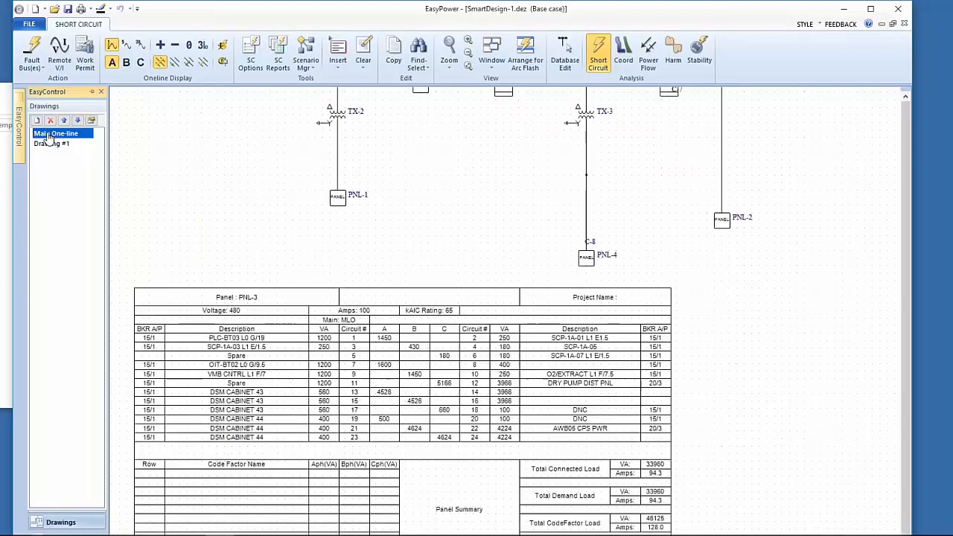
{"action": "left_click", "coordinate": [47, 145]}
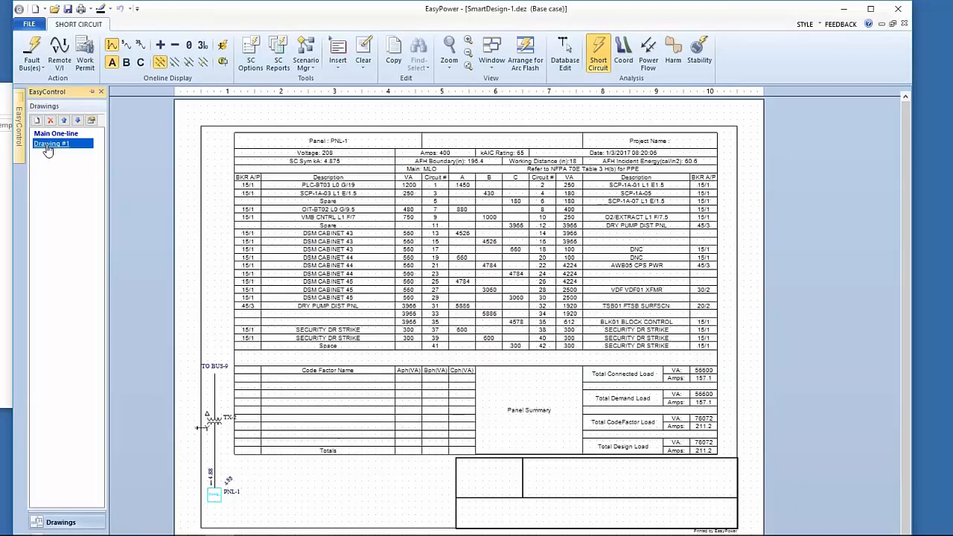
{"action": "left_click", "coordinate": [46, 135]}
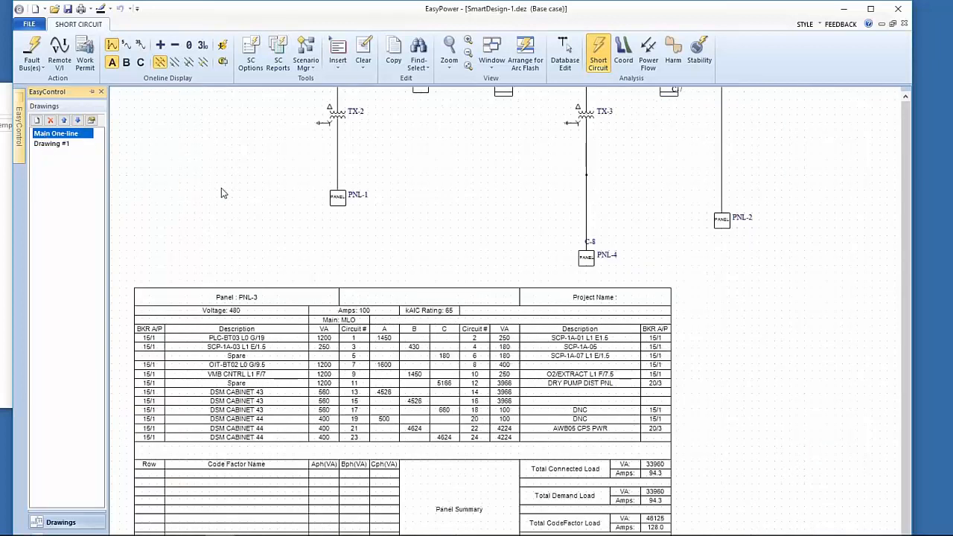
{"action": "left_click_drag", "start_coordinate": [250, 210], "coordinate": [283, 225]}
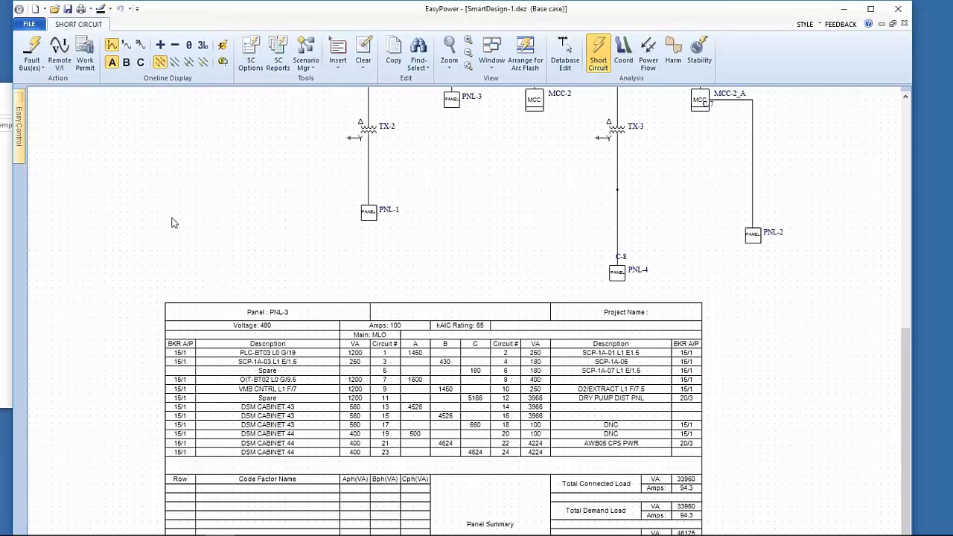
- Specify the custom author-named .ezpnl file from the Templates folder as the Panel Schedule template and update all existing schedules
{"action": "left_click", "coordinate": [29, 24]}
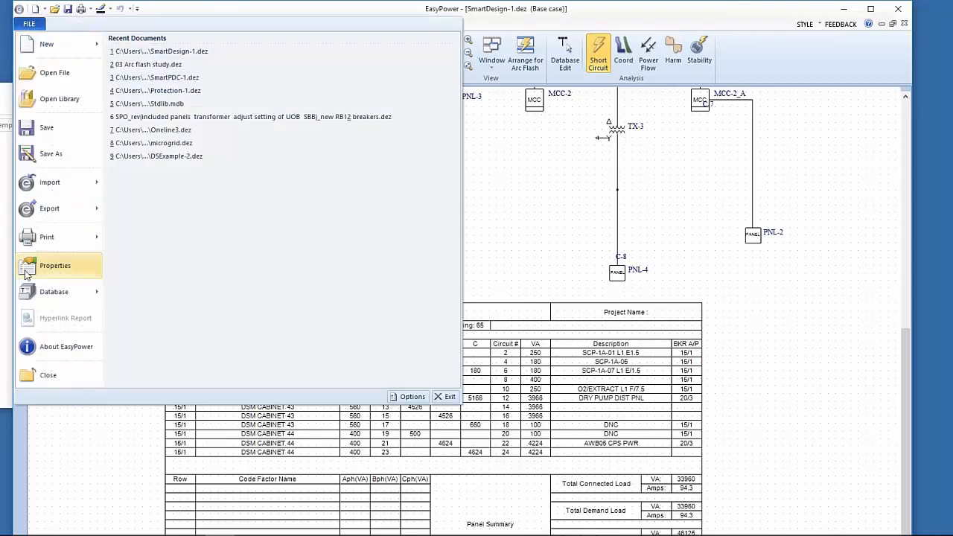
{"action": "left_click", "coordinate": [30, 265]}
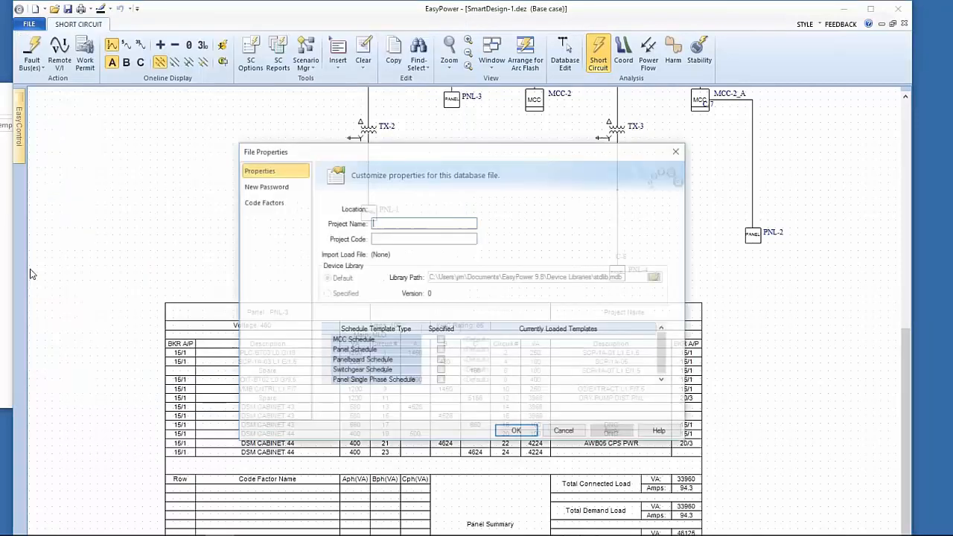
{"action": "left_click", "coordinate": [441, 351]}
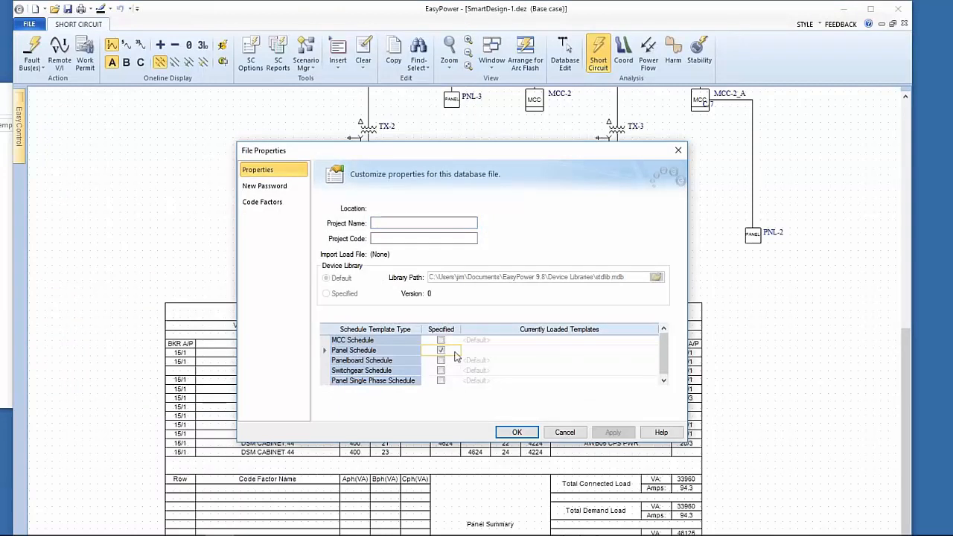
{"action": "left_click", "coordinate": [651, 349]}
{"action": "left_click", "coordinate": [657, 351]}
{"action": "left_click", "coordinate": [430, 225]}
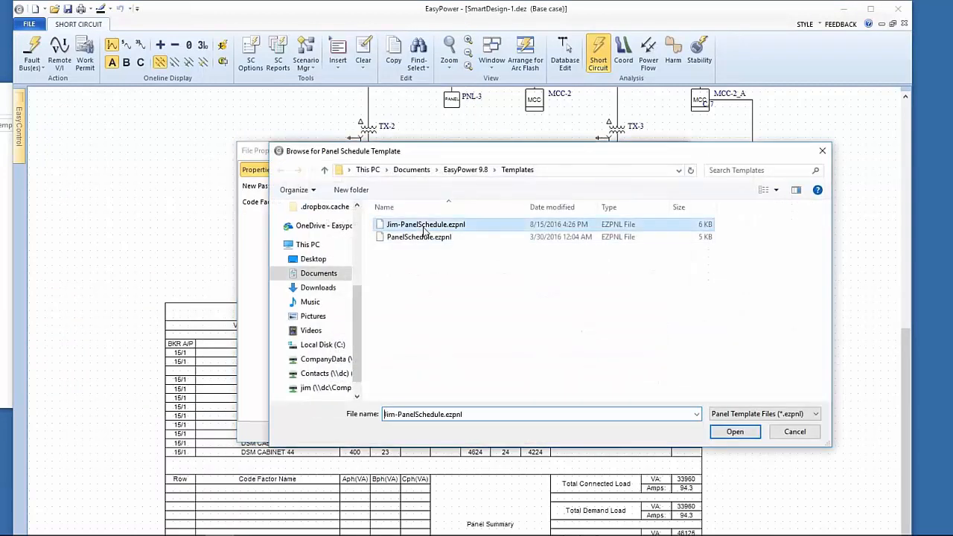
{"action": "left_click", "coordinate": [735, 433]}
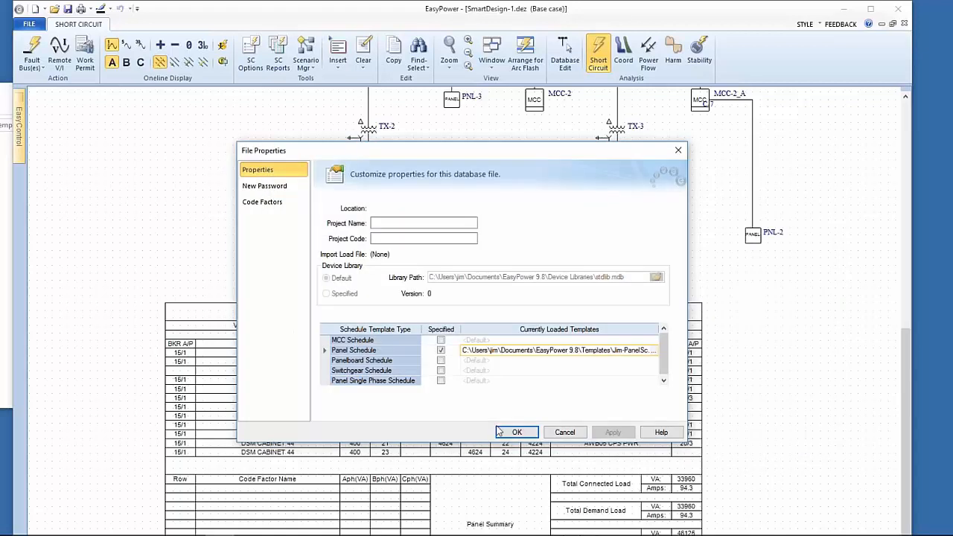
{"action": "left_click", "coordinate": [514, 436]}
{"action": "left_click", "coordinate": [394, 324]}
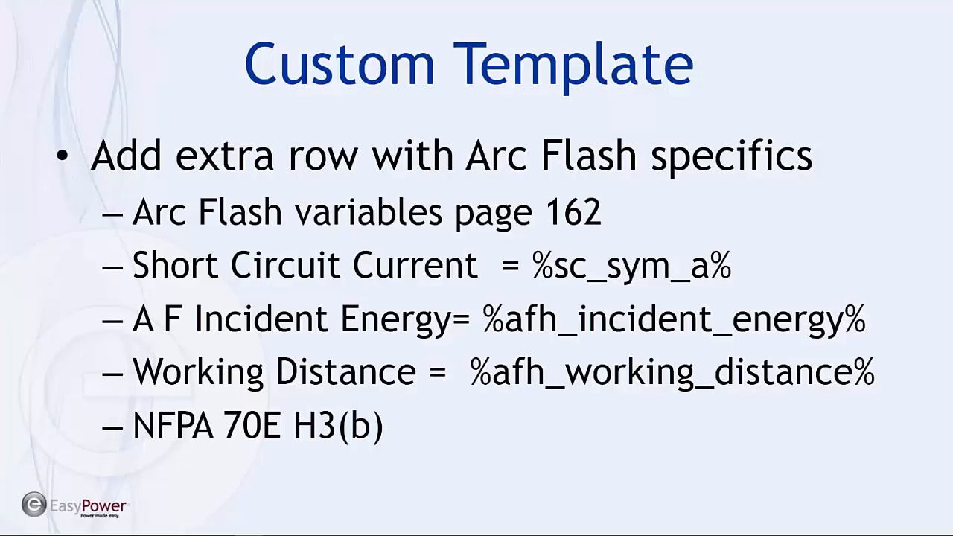
{"action": "key", "text": "Right"}
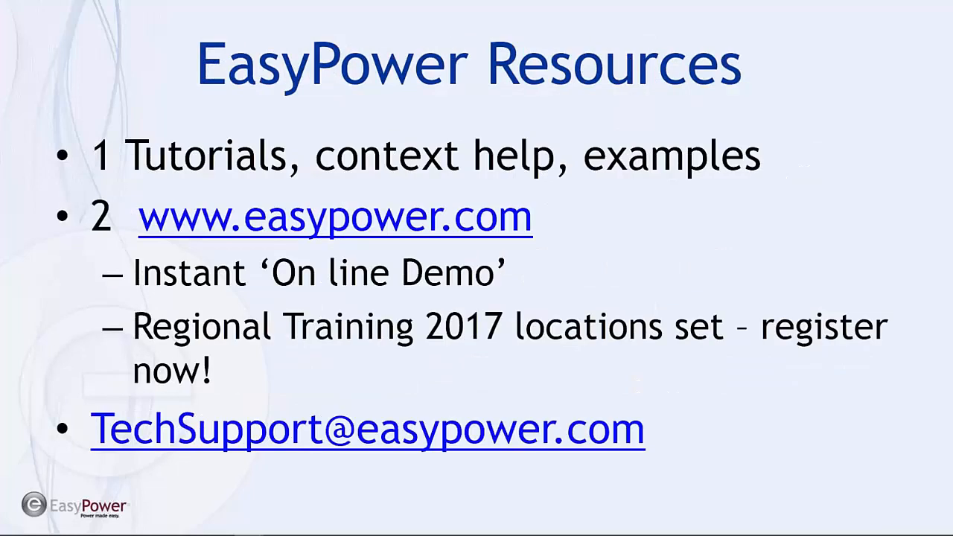